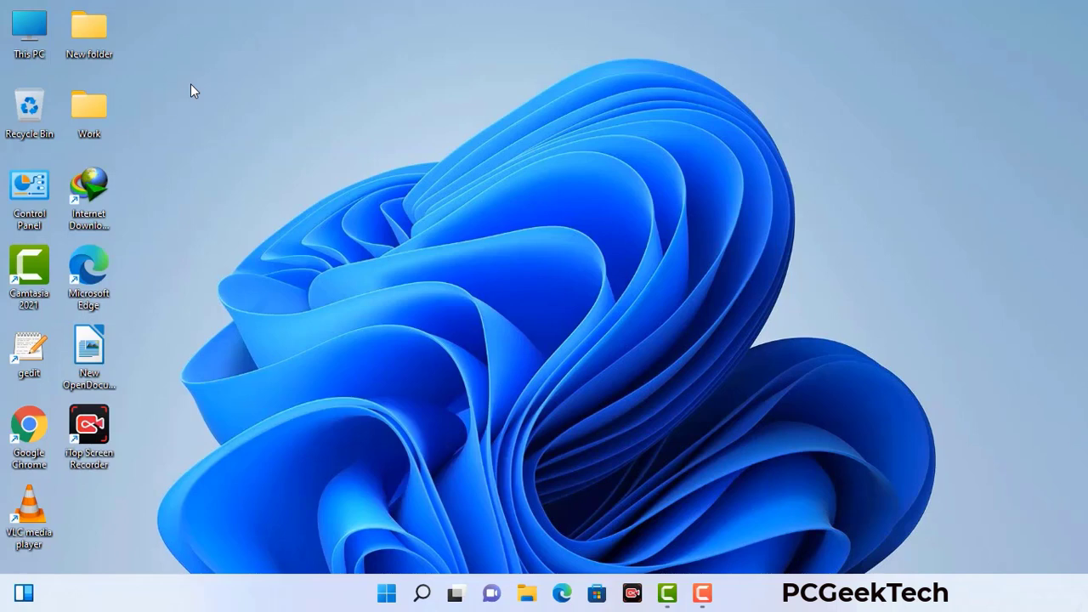
- Launch System Configuration (msconfig) from the Run box
{"action": "key", "text": "super+r"}
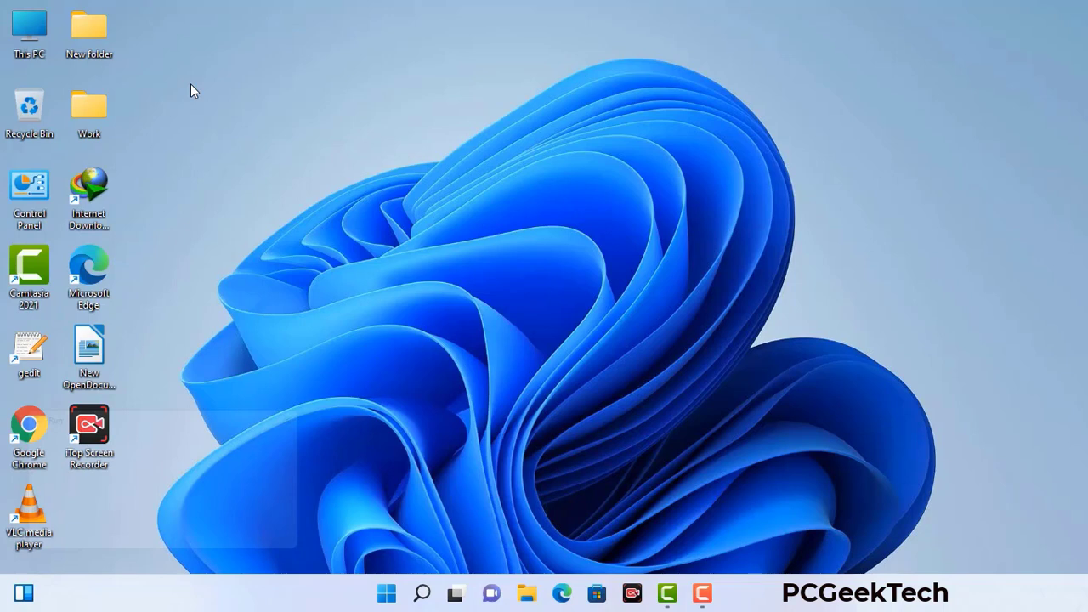
{"action": "left_click_drag", "start_coordinate": [186, 414], "coordinate": [478, 134]}
{"action": "left_click", "coordinate": [432, 214]}
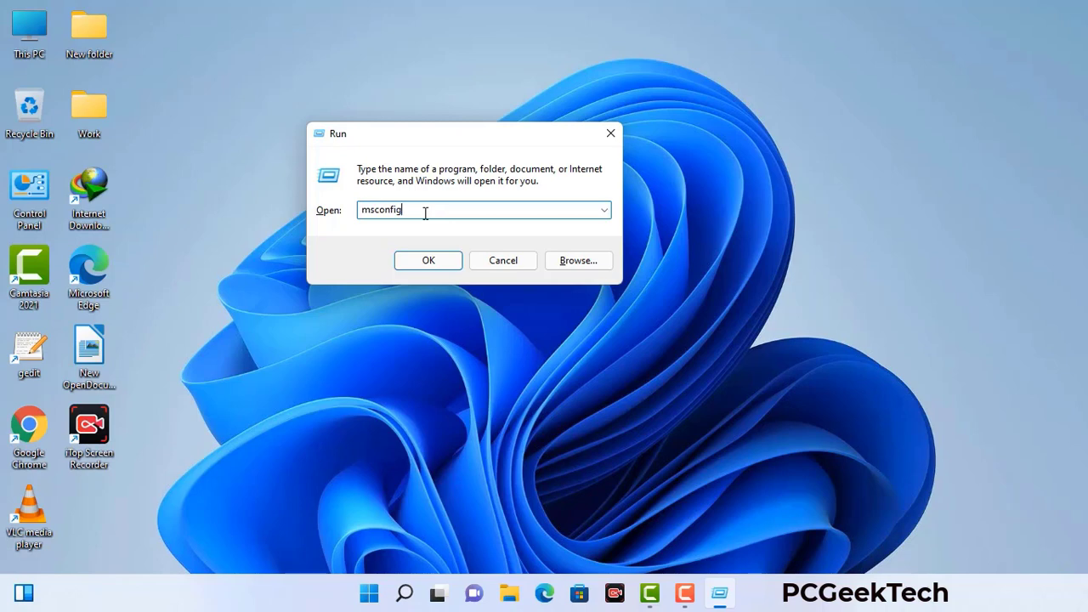
{"action": "left_click", "coordinate": [420, 265]}
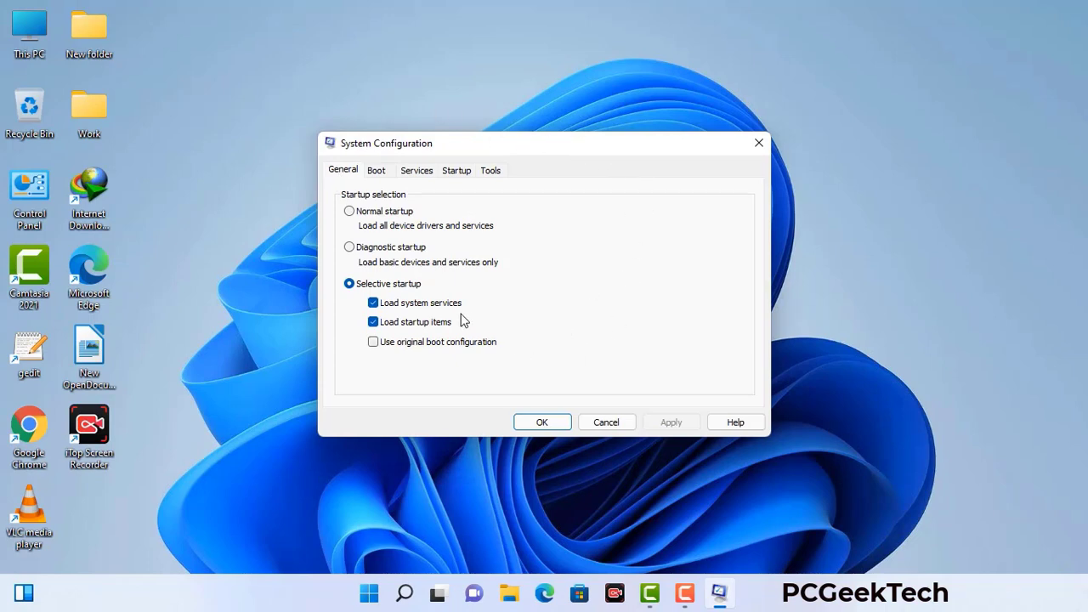
- On the Boot tab, enable Safe boot with the Network option, apply it and restart
{"action": "left_click", "coordinate": [379, 174]}
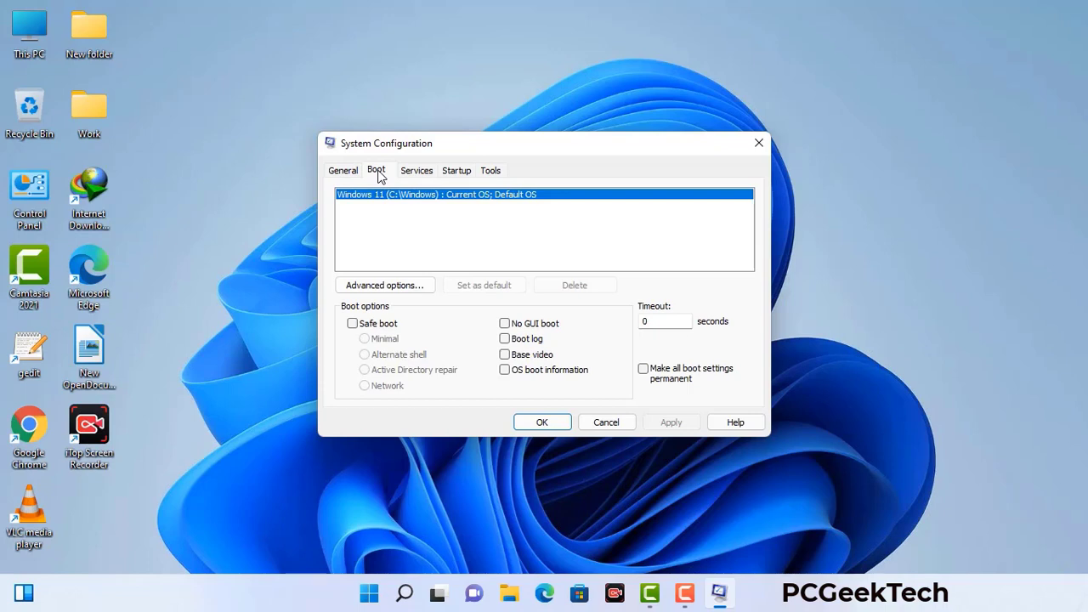
{"action": "left_click", "coordinate": [352, 324]}
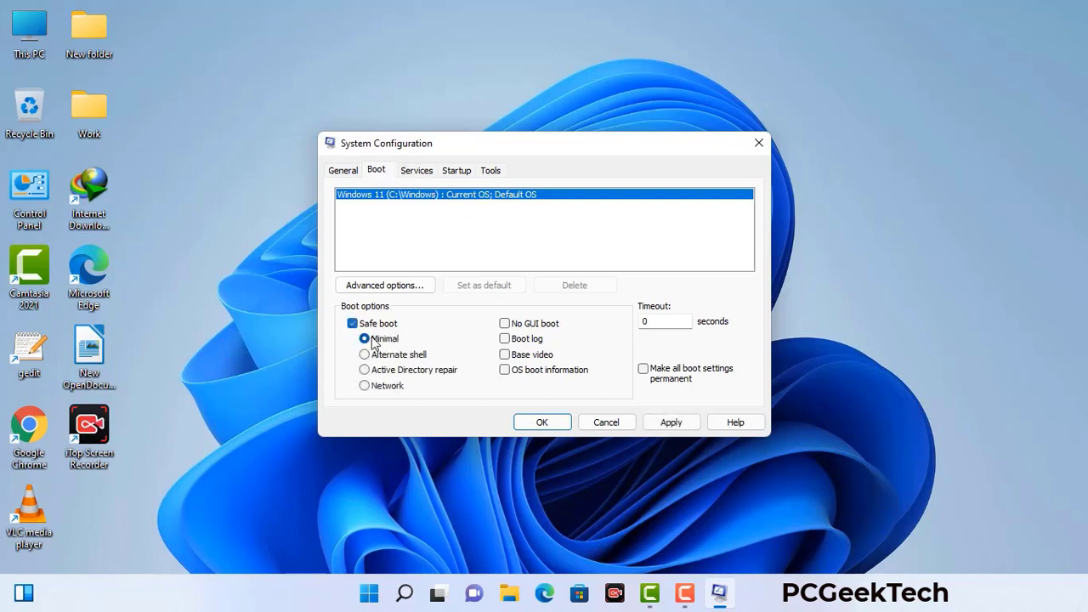
{"action": "left_click", "coordinate": [387, 387]}
{"action": "left_click", "coordinate": [671, 423]}
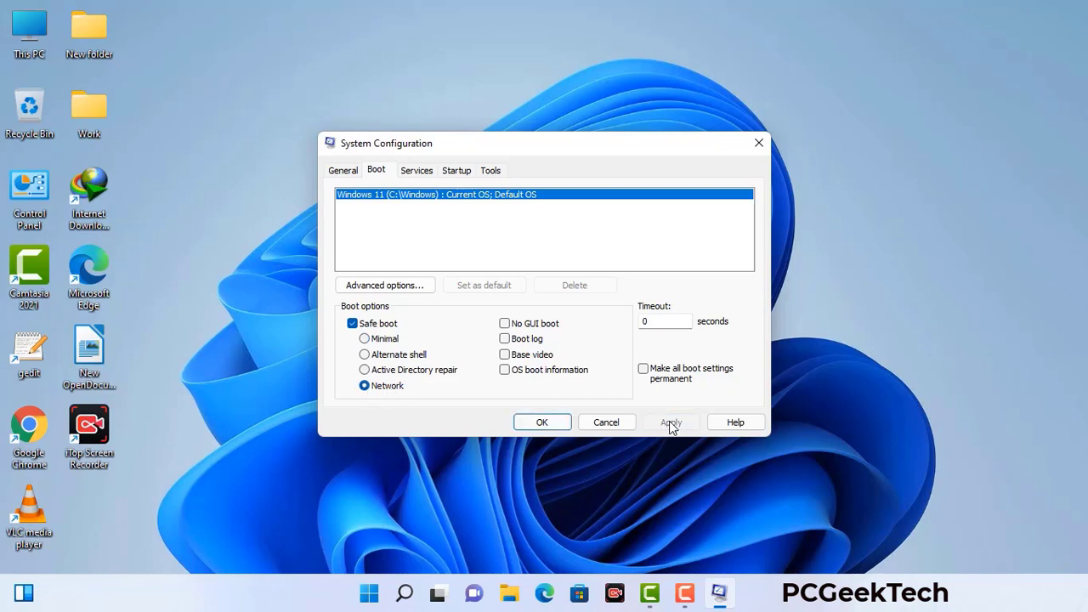
{"action": "left_click", "coordinate": [541, 423]}
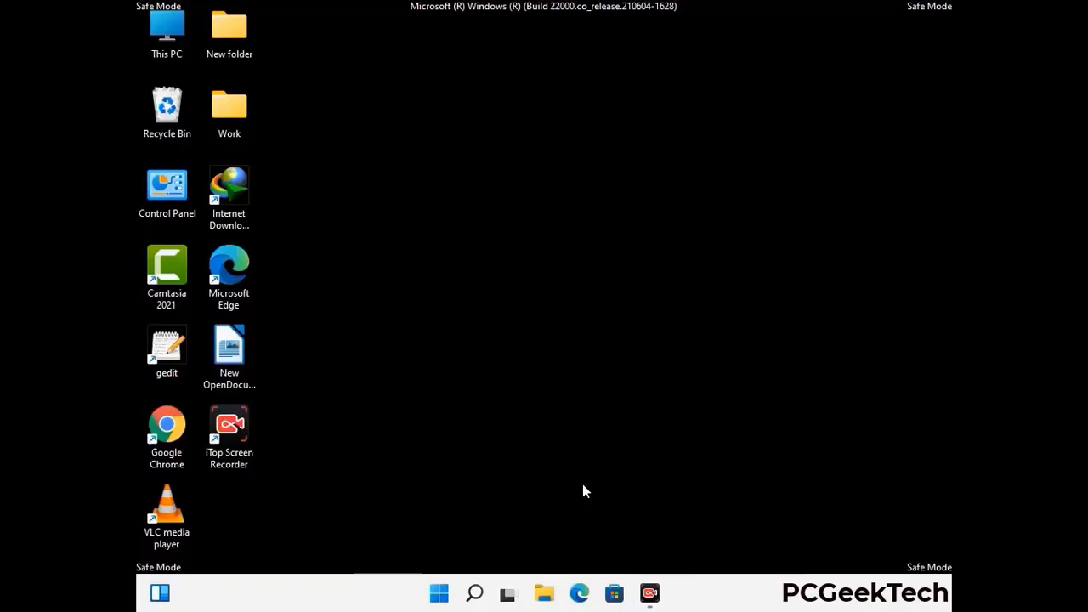
- Turn on 'Show hidden files, folders, and drives' in File Explorer Options and close Control Panel
{"action": "double_click", "coordinate": [167, 201]}
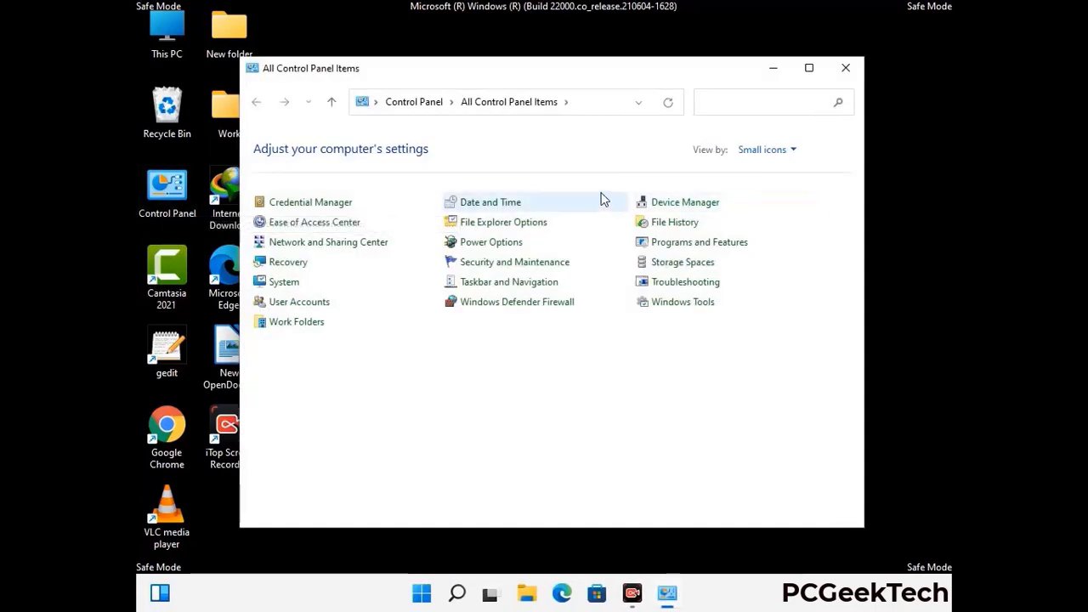
{"action": "left_click", "coordinate": [524, 227]}
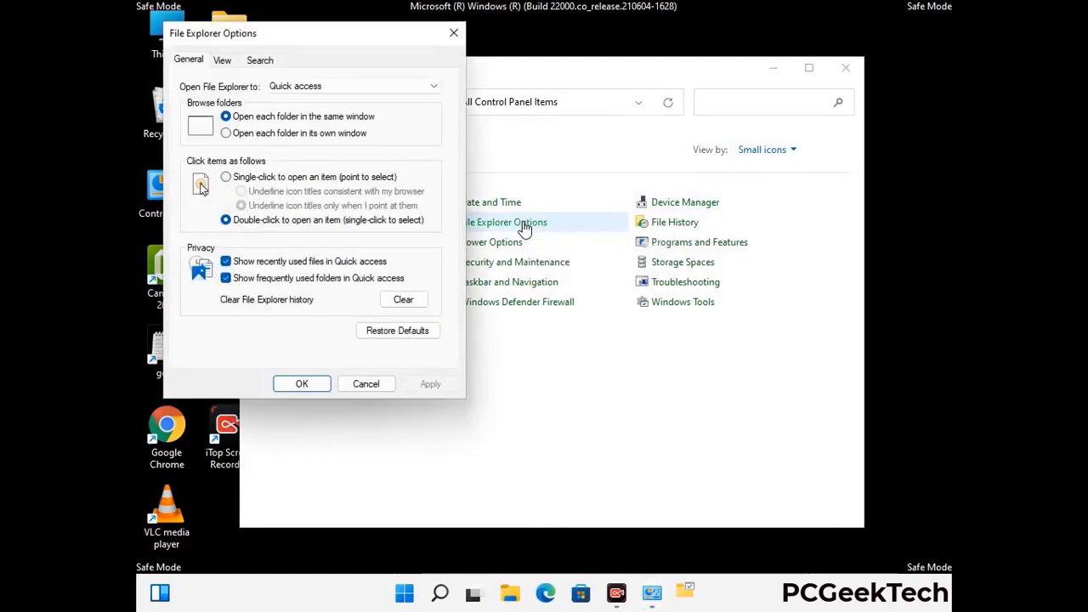
{"action": "left_click", "coordinate": [223, 60]}
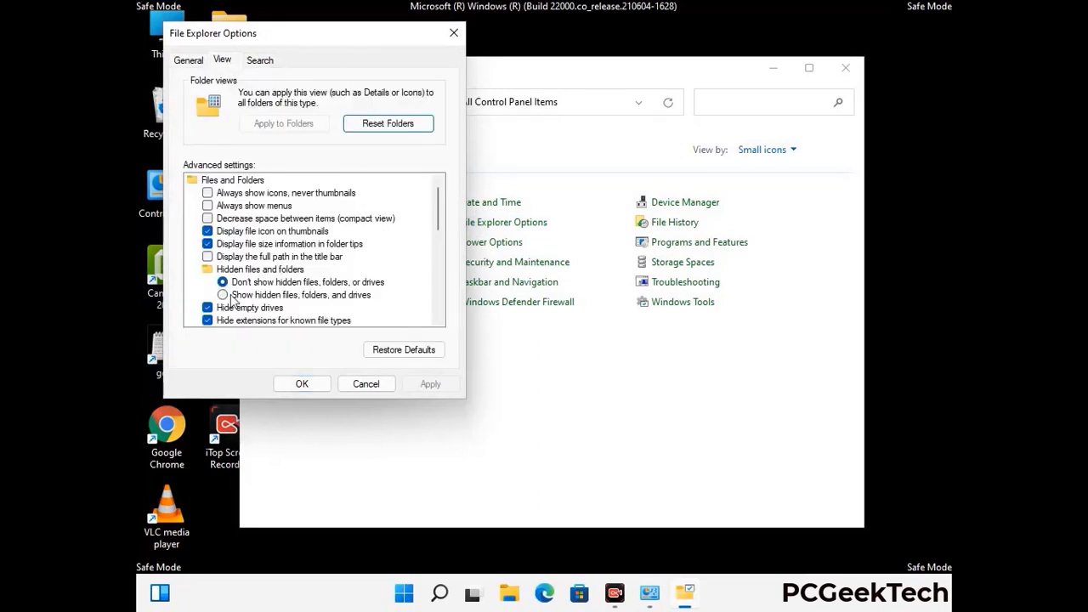
{"action": "left_click", "coordinate": [223, 295]}
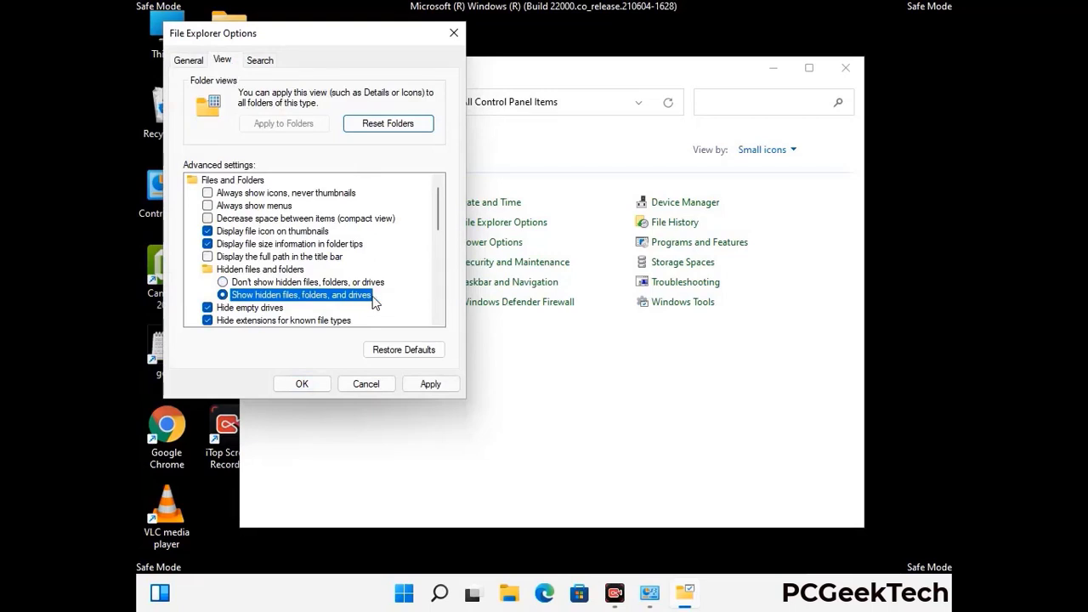
{"action": "left_click", "coordinate": [431, 384]}
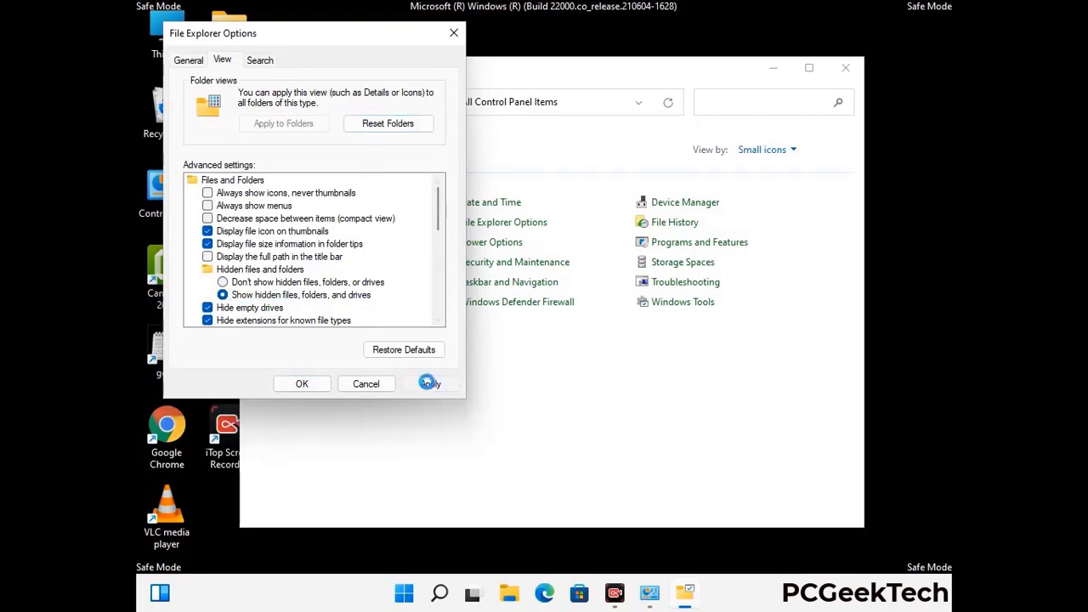
{"action": "left_click", "coordinate": [287, 386]}
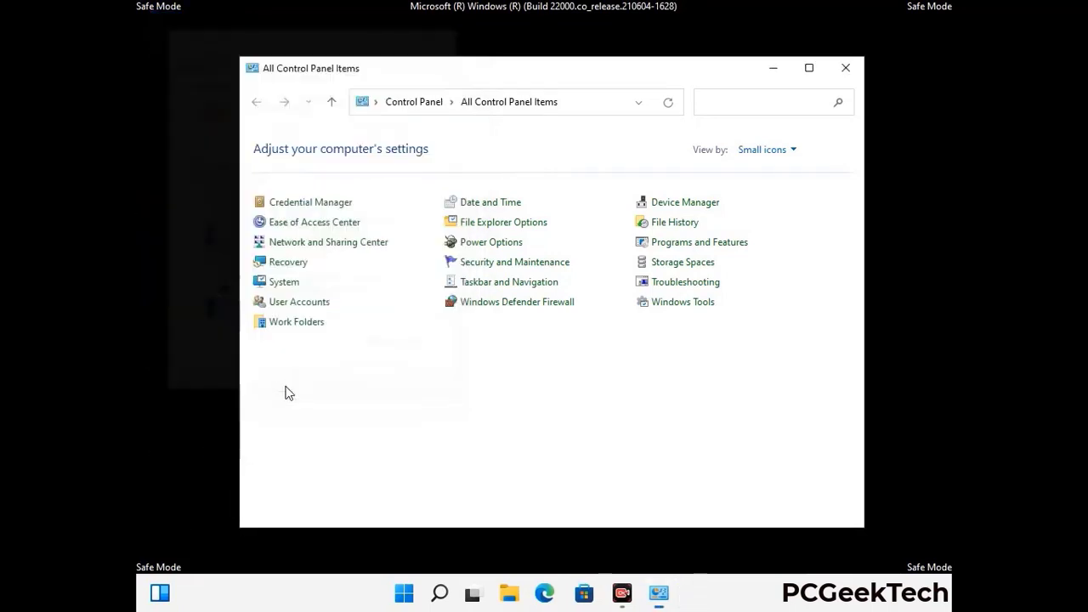
{"action": "left_click", "coordinate": [846, 68]}
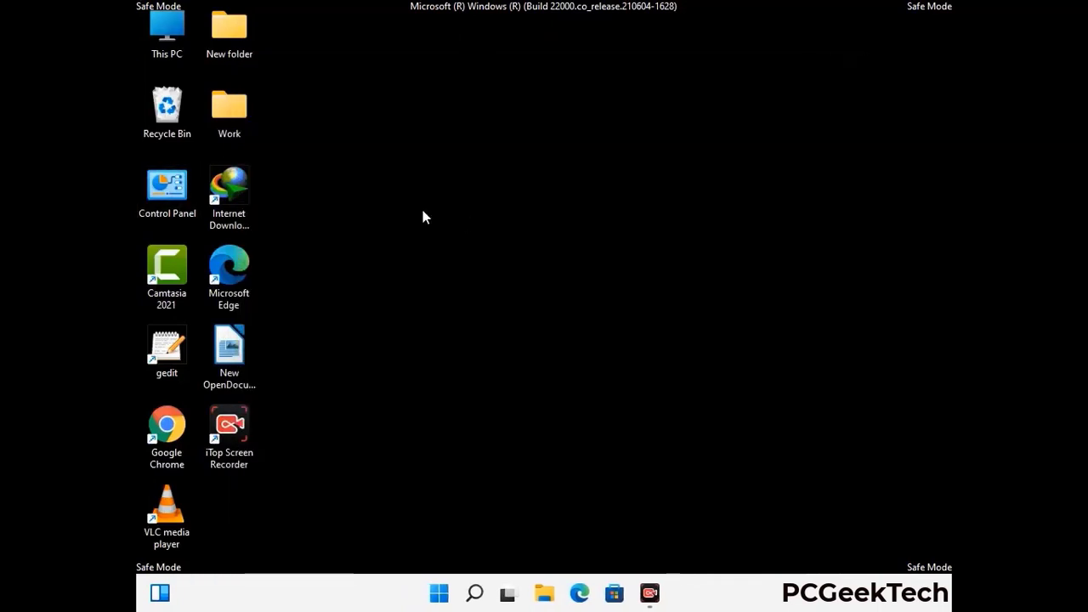
- Browse through This PC to C:\Windows\System32\drivers\etc
{"action": "double_click", "coordinate": [160, 52]}
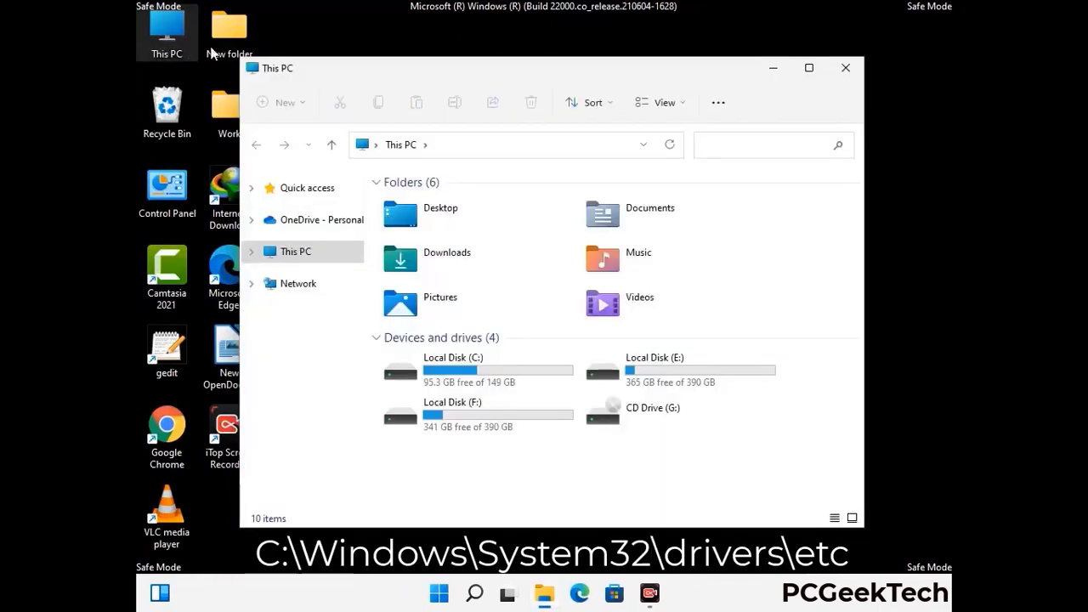
{"action": "double_click", "coordinate": [478, 373]}
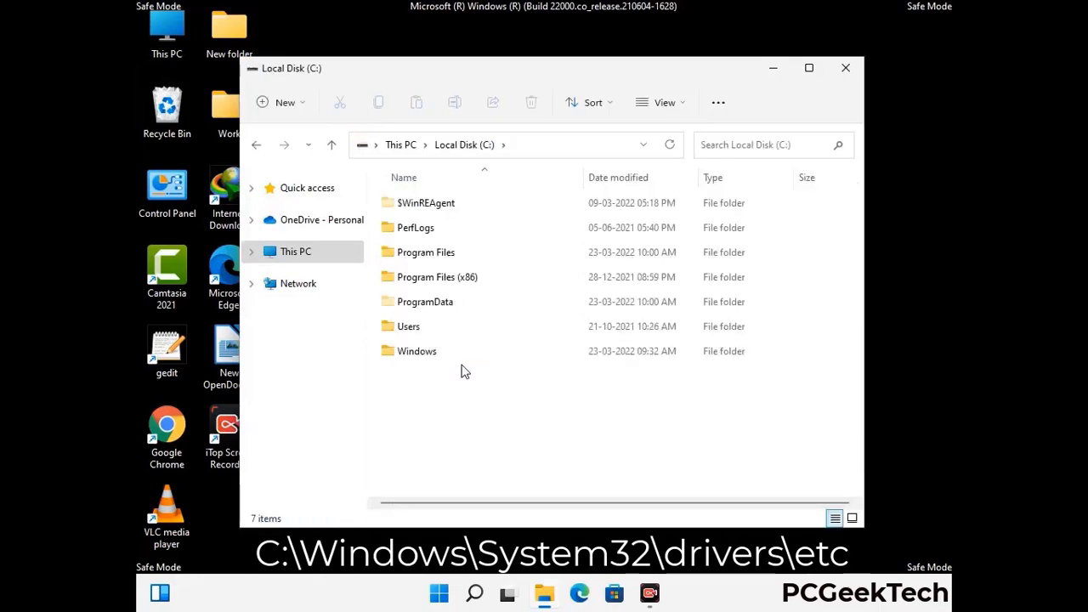
{"action": "double_click", "coordinate": [407, 359]}
{"action": "scroll", "coordinate": [545, 364], "scroll_direction": "down", "scroll_amount": 5}
{"action": "scroll", "coordinate": [538, 367], "scroll_direction": "down", "scroll_amount": 12}
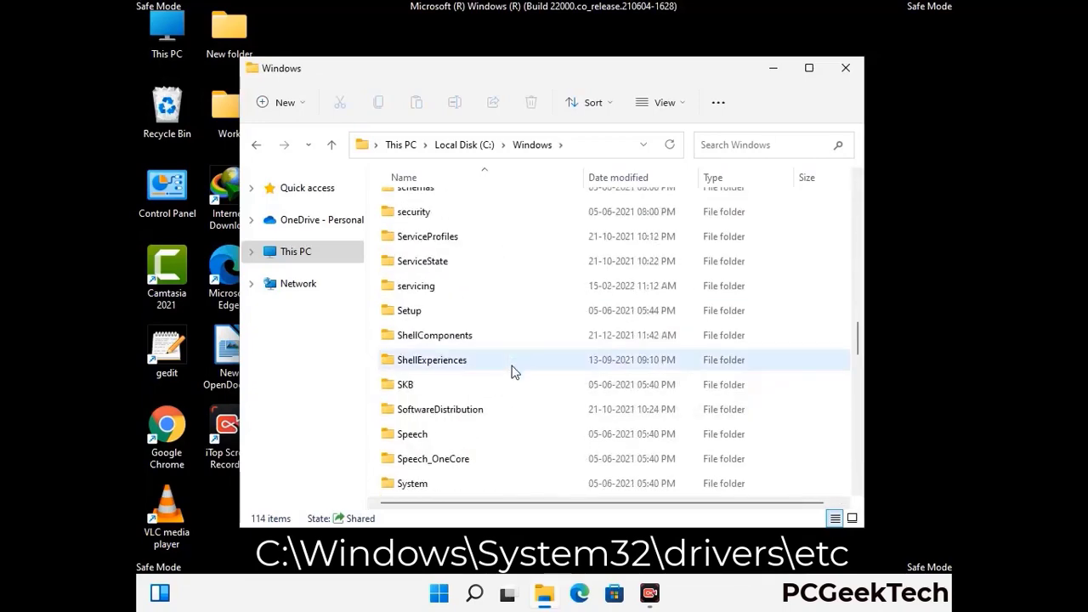
{"action": "scroll", "coordinate": [513, 371], "scroll_direction": "down", "scroll_amount": 2}
{"action": "double_click", "coordinate": [416, 360]}
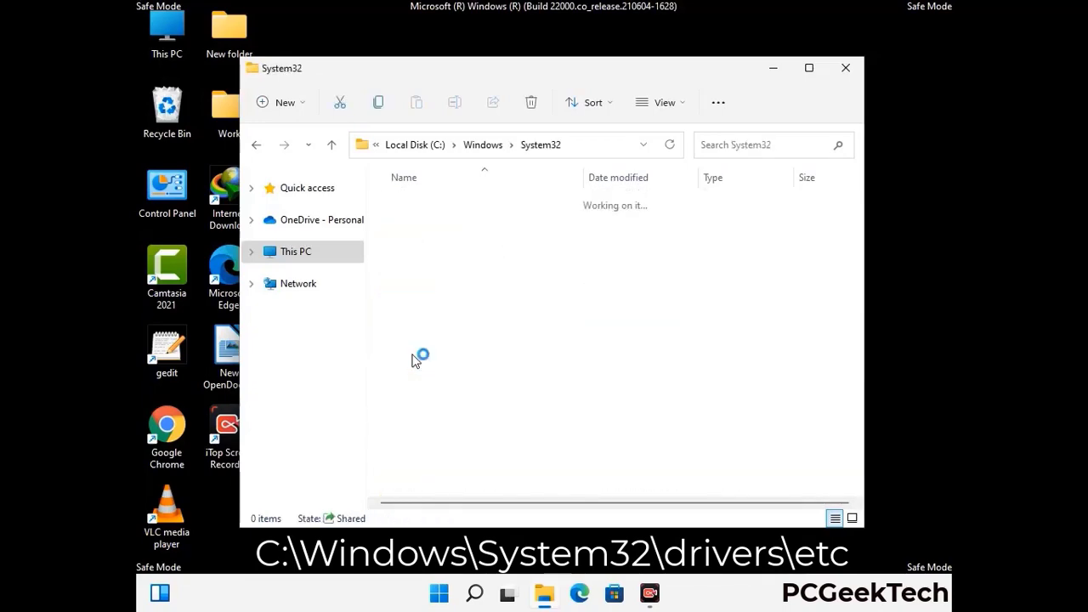
{"action": "scroll", "coordinate": [468, 370], "scroll_direction": "down", "scroll_amount": 5}
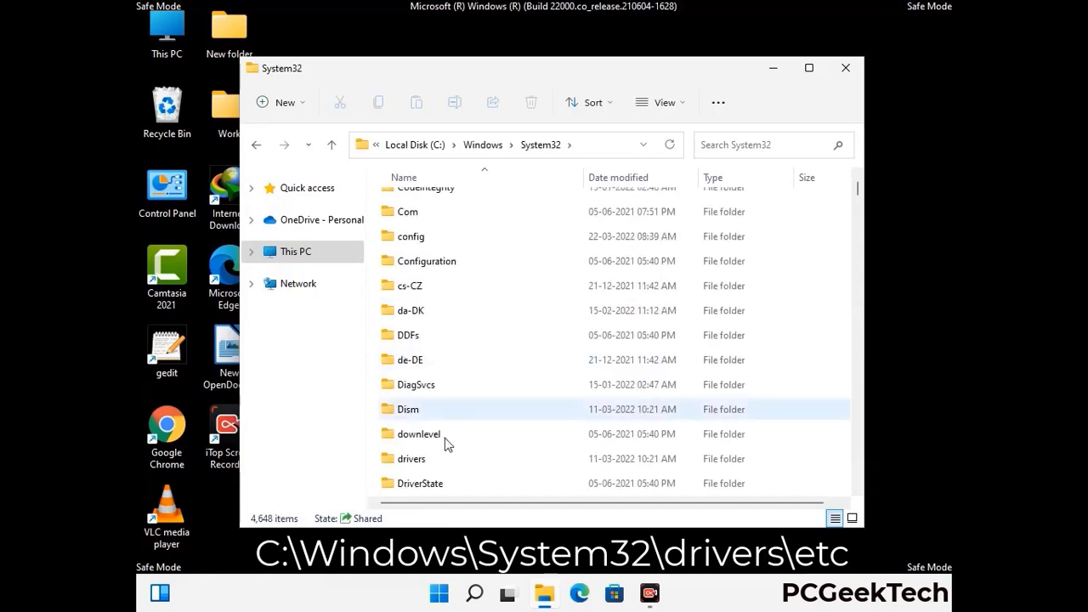
{"action": "double_click", "coordinate": [417, 462]}
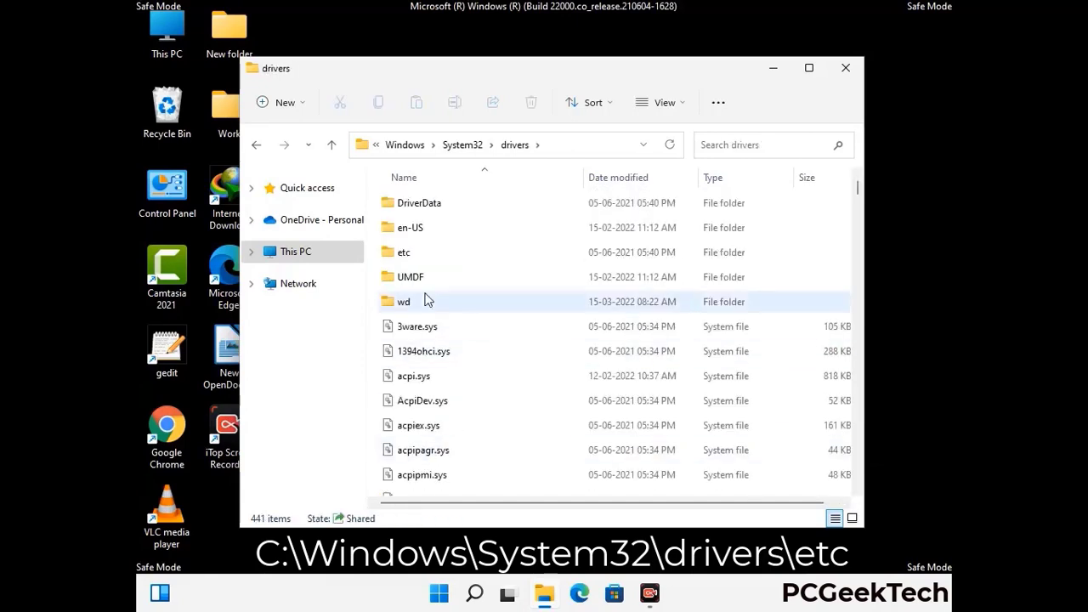
{"action": "double_click", "coordinate": [403, 253]}
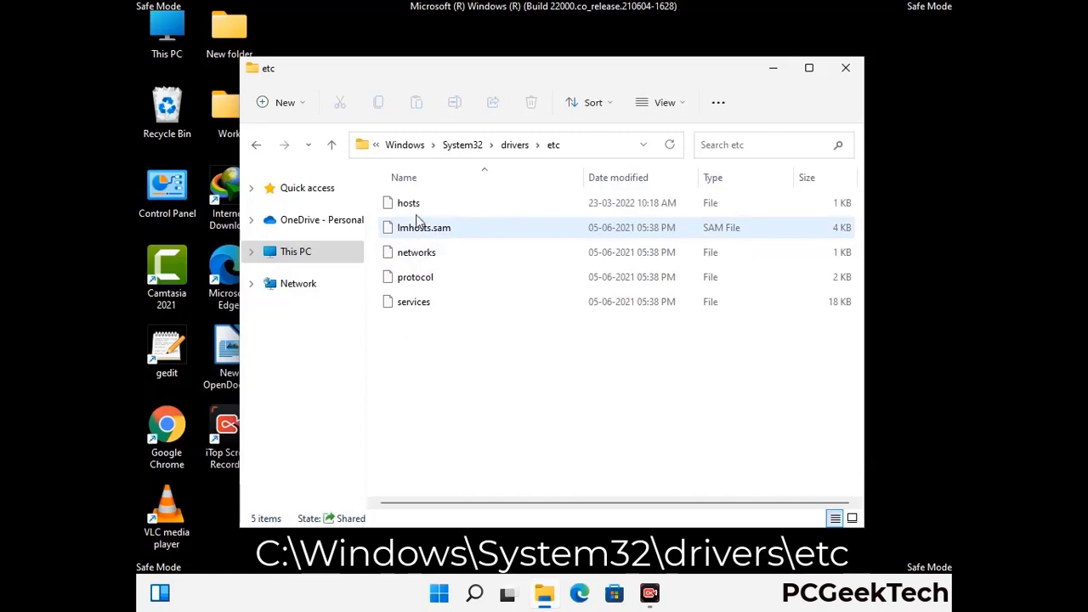
- Open the hosts file with Notepad
{"action": "left_click", "coordinate": [415, 204]}
{"action": "double_click", "coordinate": [417, 209]}
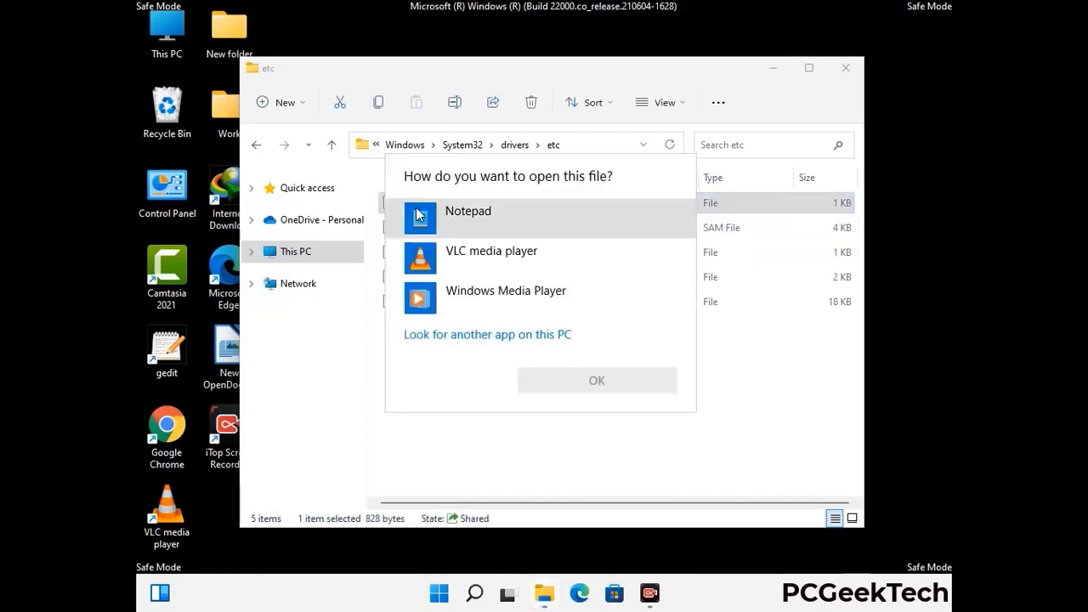
{"action": "left_click", "coordinate": [493, 216]}
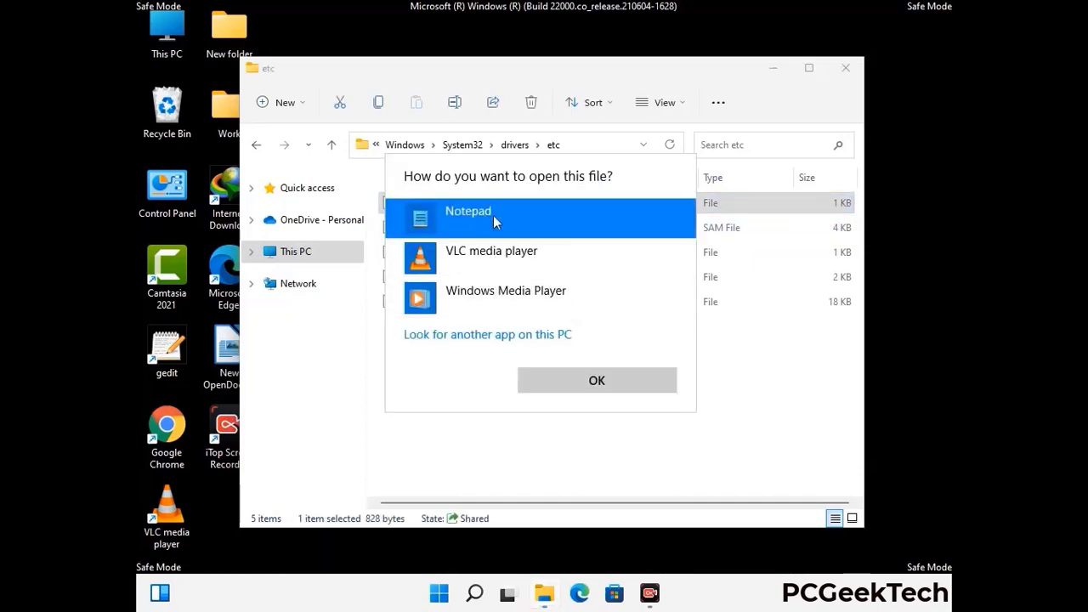
{"action": "left_click", "coordinate": [597, 382]}
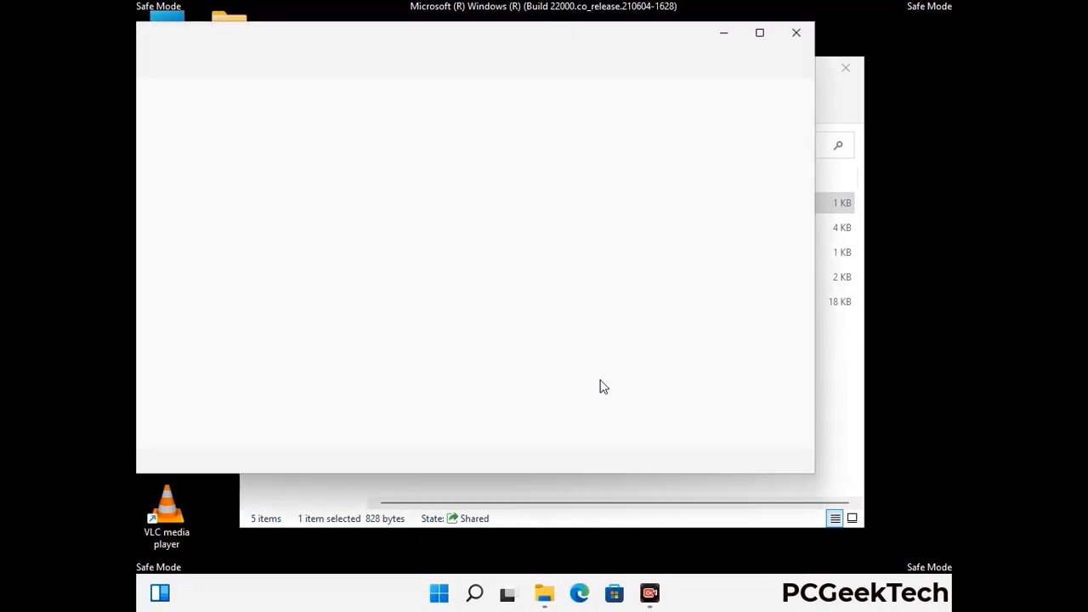
- Add an empty line after the last localhost entry and save the hosts file
{"action": "left_click_drag", "start_coordinate": [472, 48], "coordinate": [568, 49]}
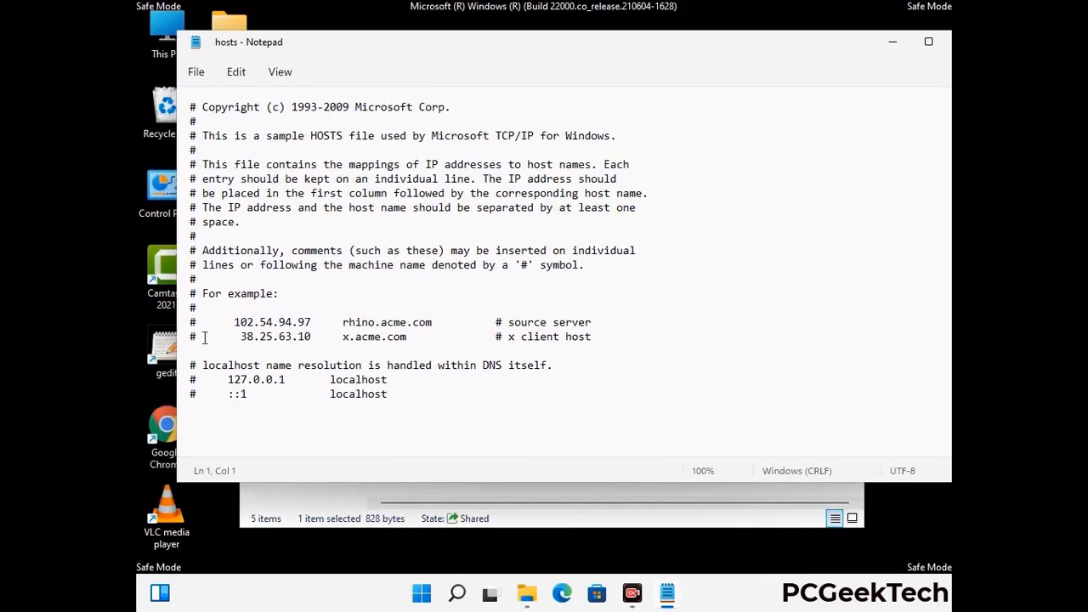
{"action": "left_click", "coordinate": [407, 398]}
{"action": "key", "text": "Return"}
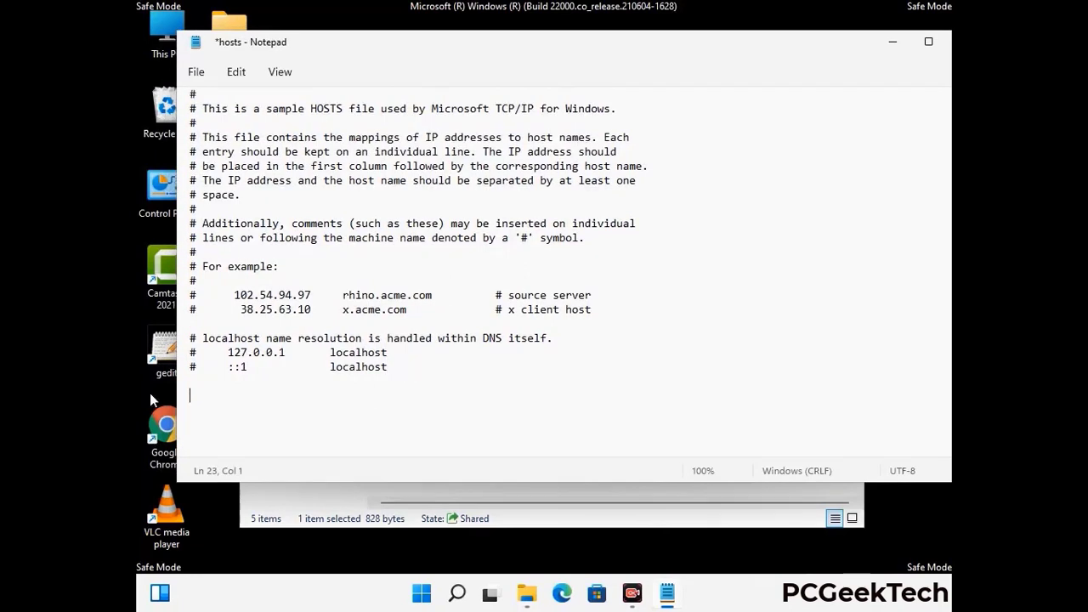
{"action": "left_click", "coordinate": [196, 73]}
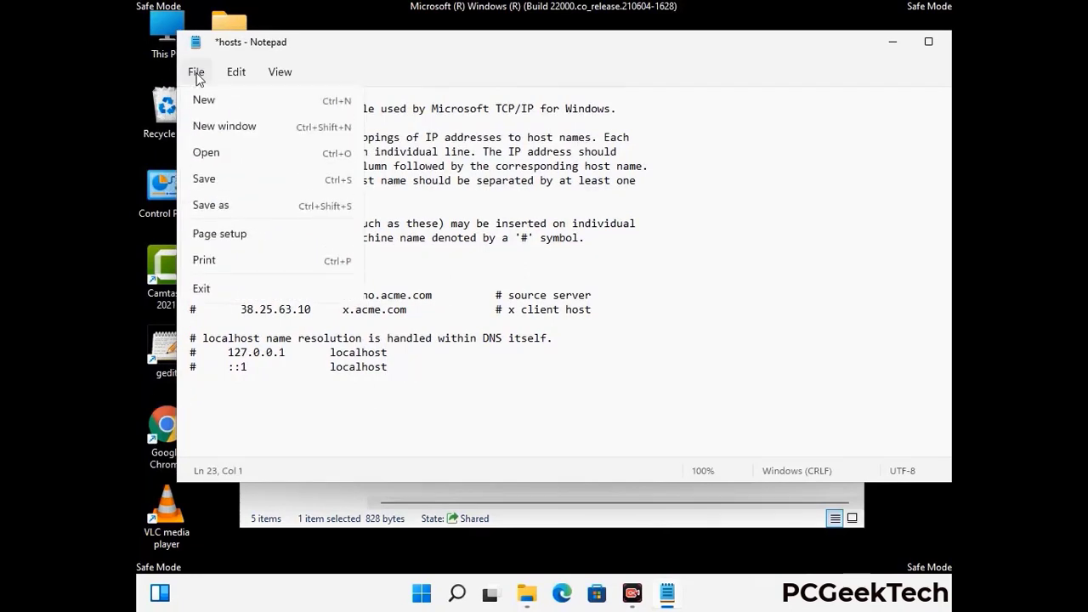
{"action": "left_click", "coordinate": [204, 181]}
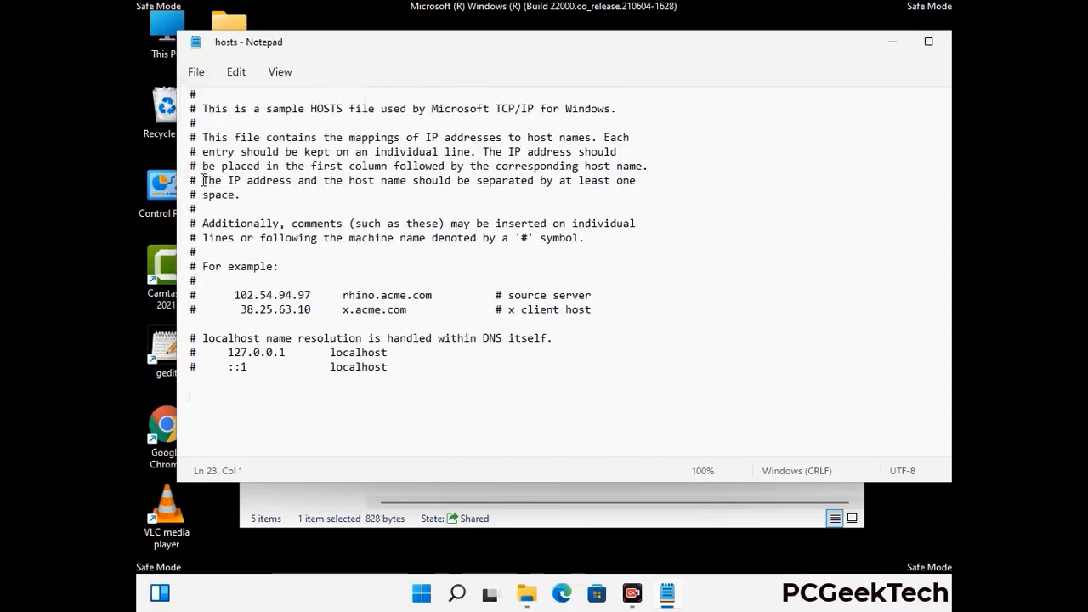
- Close Notepad and the etc folder window
{"action": "left_click_drag", "start_coordinate": [820, 47], "coordinate": [696, 50]}
{"action": "left_click", "coordinate": [840, 48]}
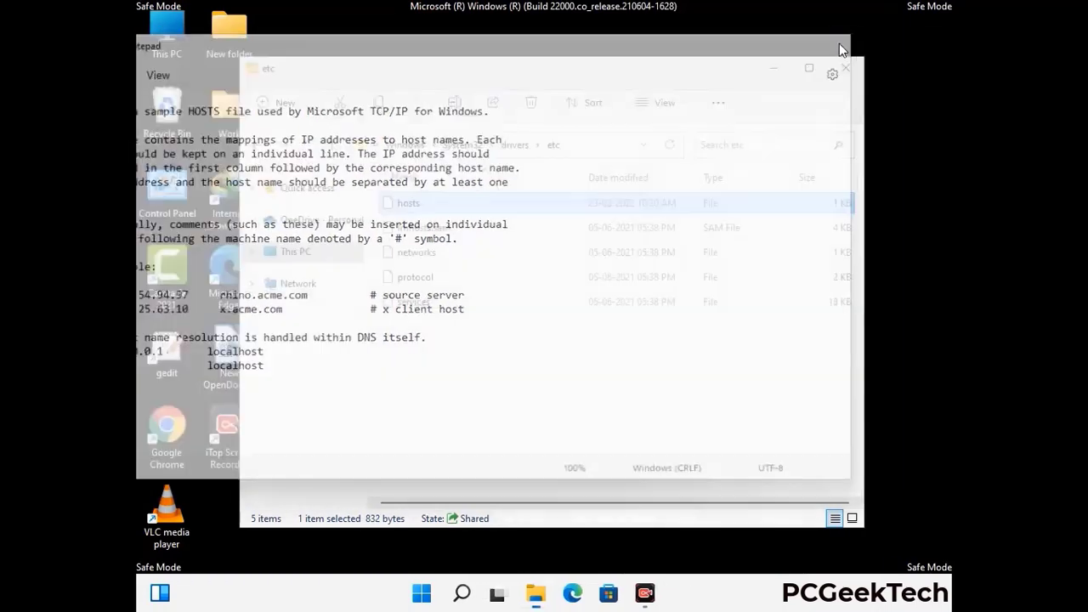
{"action": "left_click", "coordinate": [847, 66]}
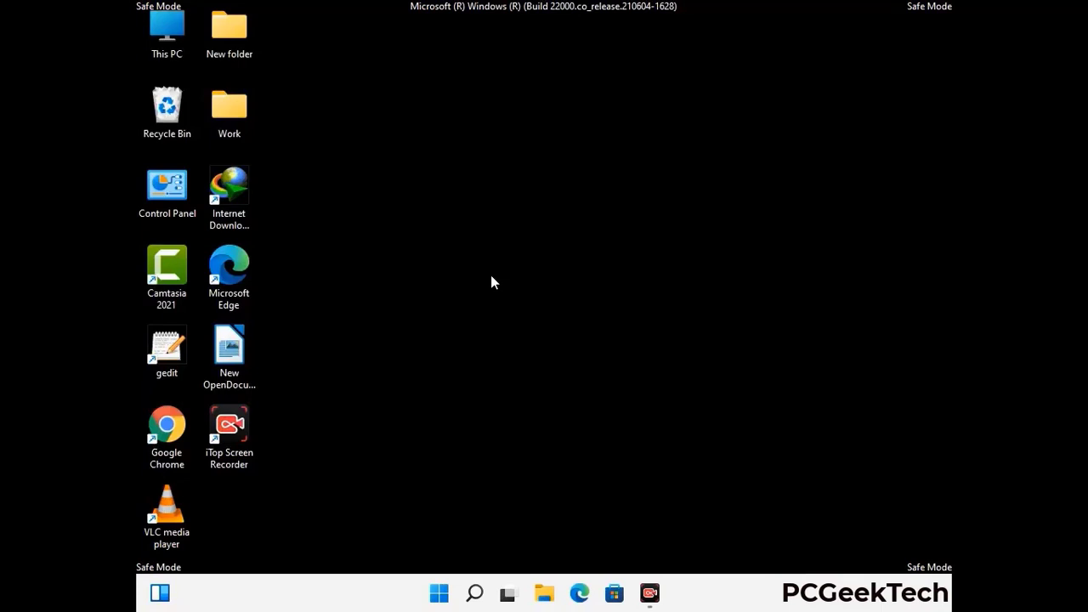
- Run %appdata% to open the AppData\Roaming folder
{"action": "key", "text": "super+r"}
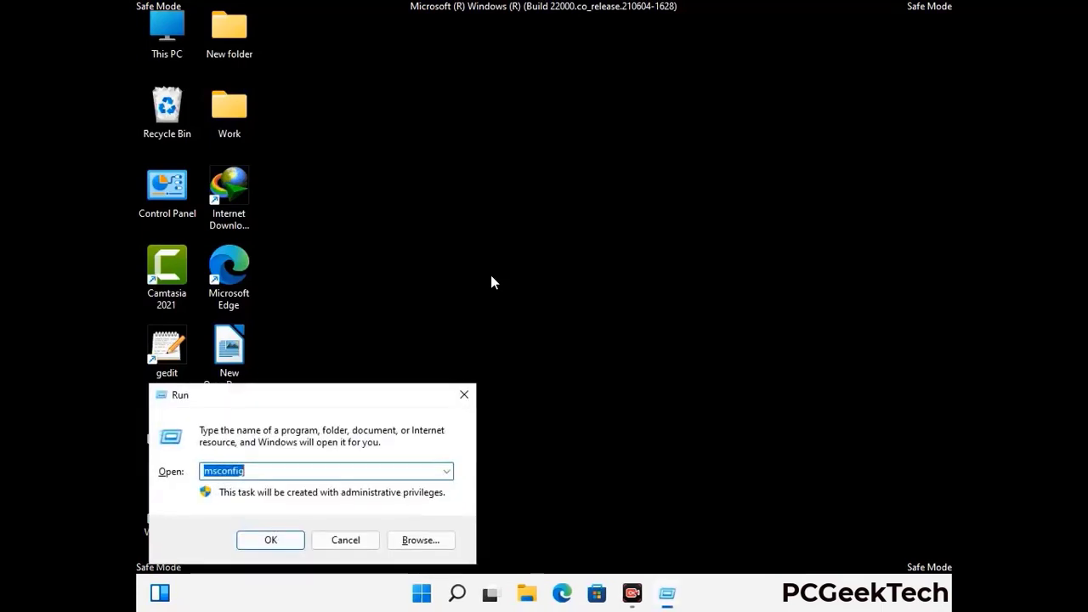
{"action": "left_click_drag", "start_coordinate": [311, 389], "coordinate": [505, 168]}
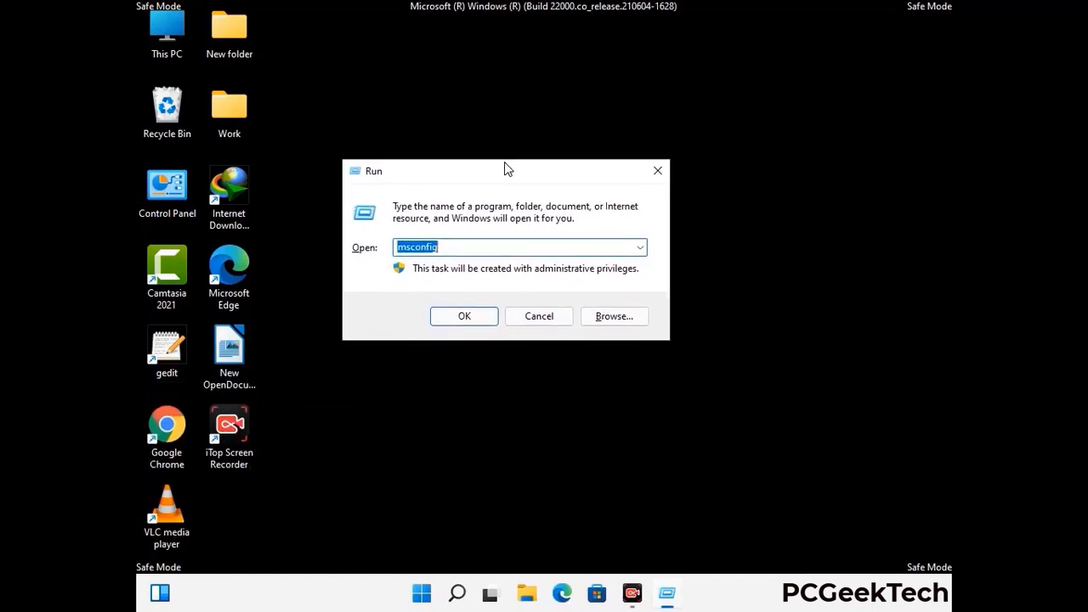
{"action": "type", "text": "%"}
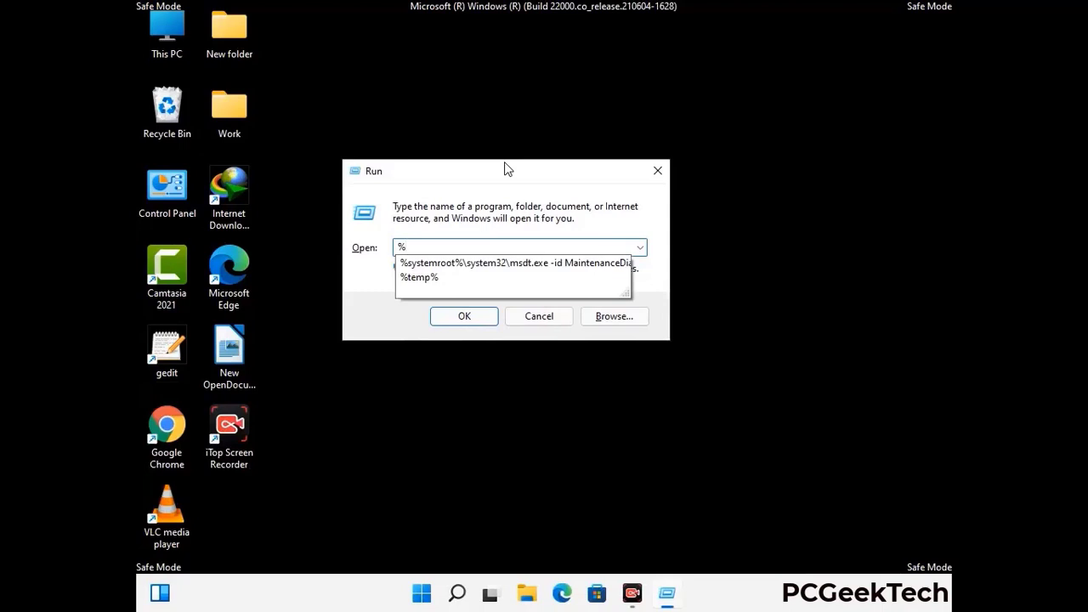
{"action": "type", "text": "appdat"}
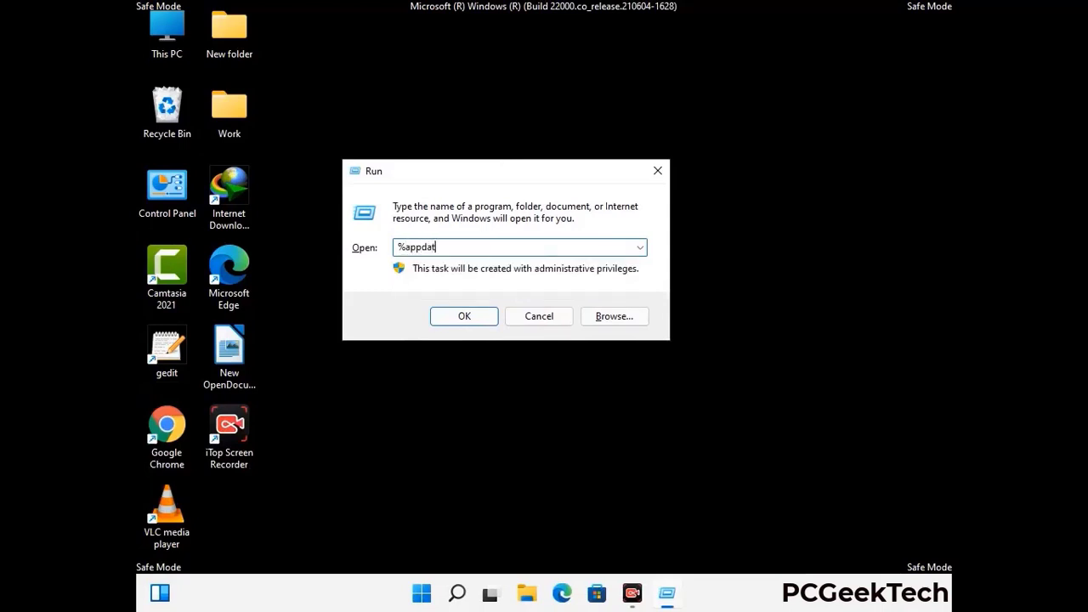
{"action": "type", "text": "a%"}
{"action": "key", "text": "Return"}
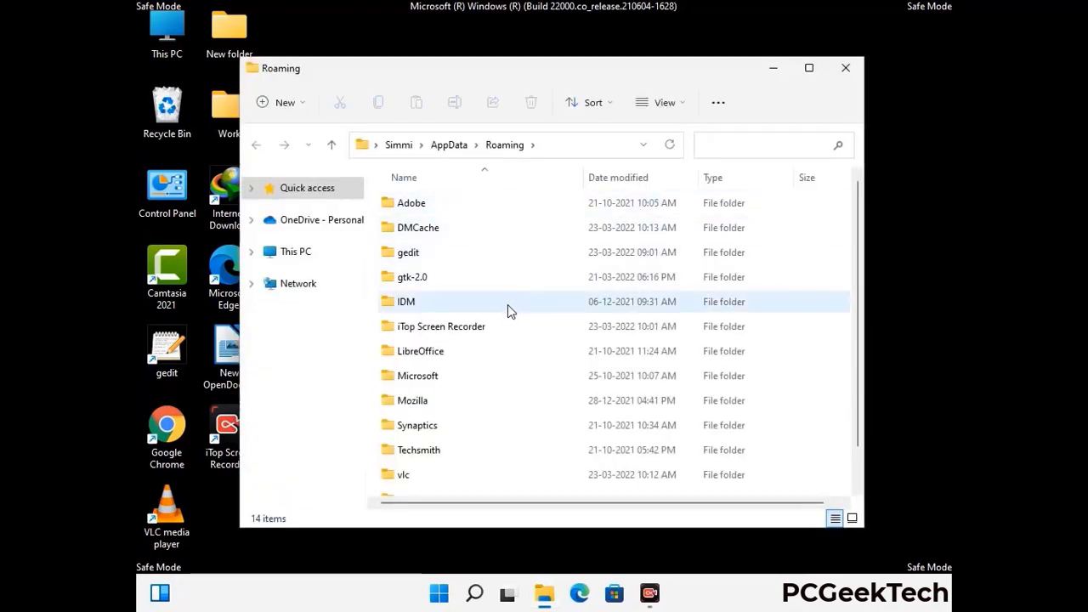
- Delete the Zoom folder from Roaming and close the Explorer window
{"action": "scroll", "coordinate": [510, 306], "scroll_direction": "down", "scroll_amount": 1}
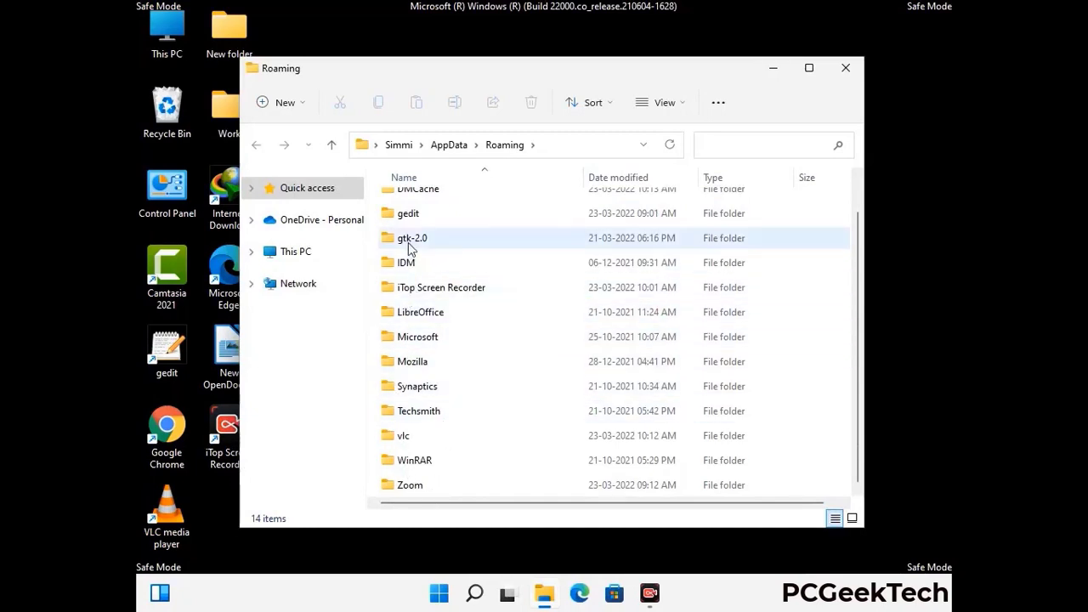
{"action": "scroll", "coordinate": [421, 255], "scroll_direction": "up", "scroll_amount": 1}
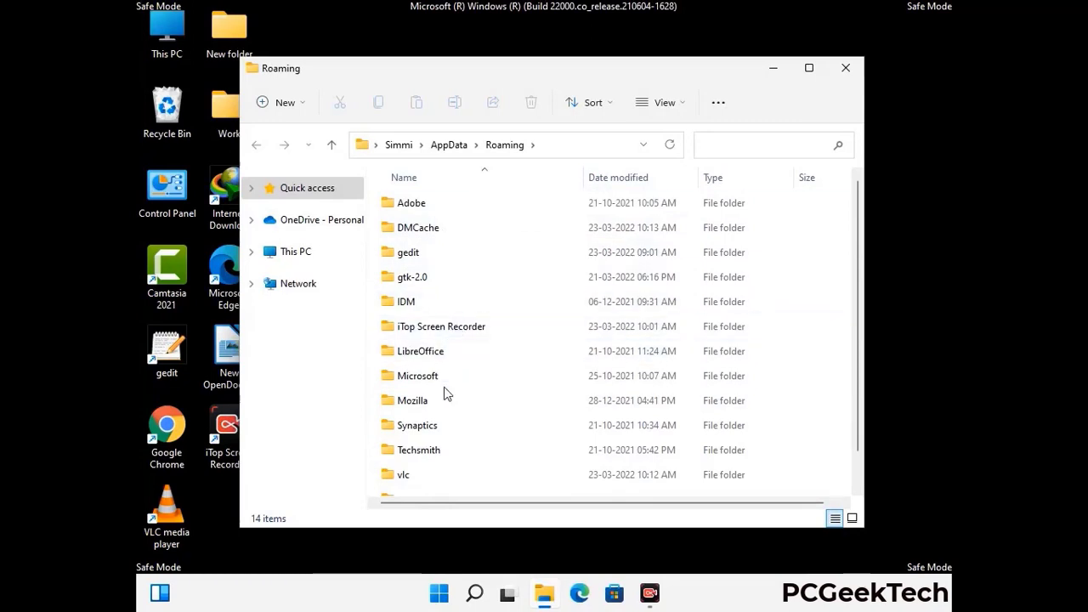
{"action": "scroll", "coordinate": [444, 397], "scroll_direction": "down", "scroll_amount": 1}
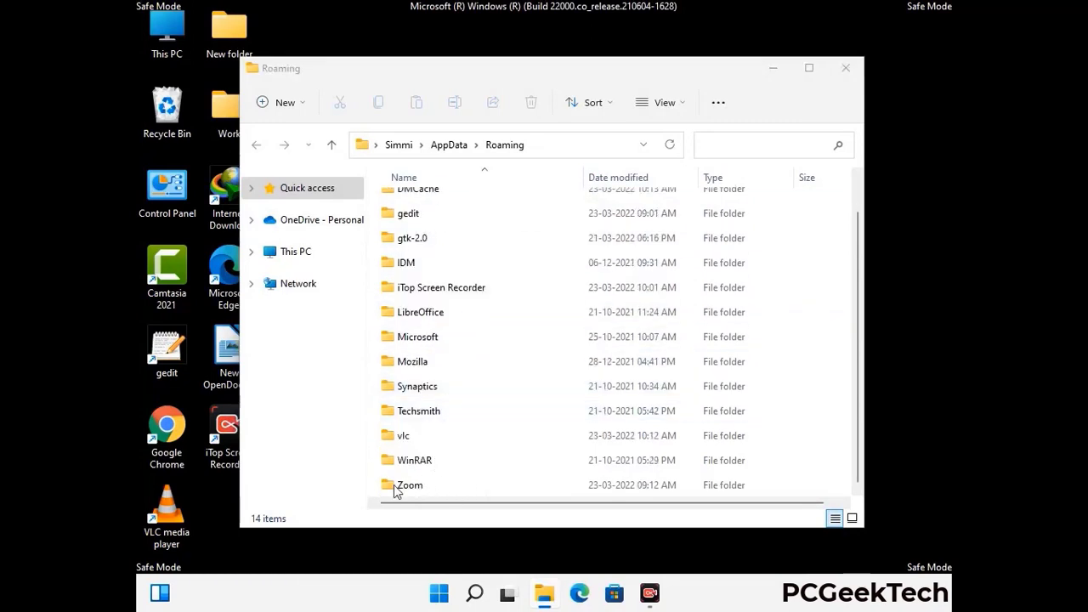
{"action": "left_click", "coordinate": [609, 481]}
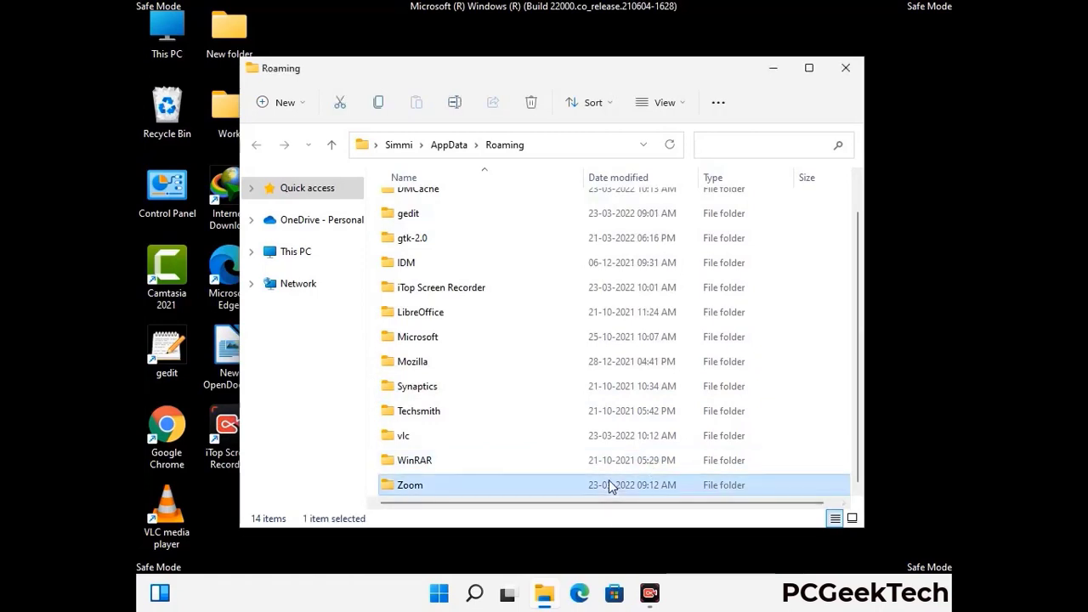
{"action": "left_click", "coordinate": [532, 103]}
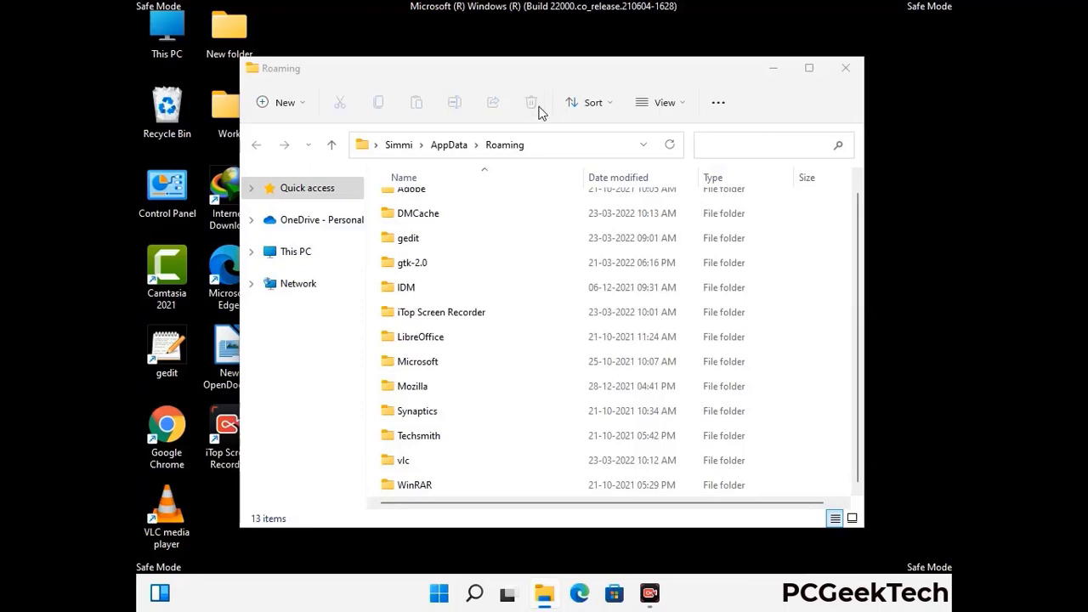
{"action": "left_click", "coordinate": [844, 70]}
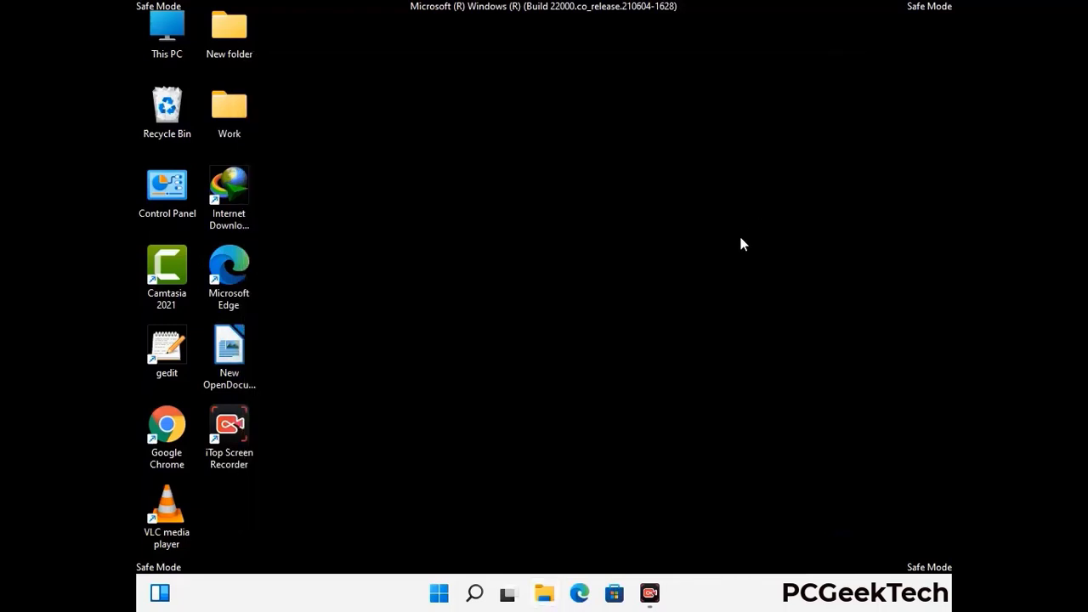
- Run %LocalAppData% from the Run box to open AppData\Local
{"action": "key", "text": "super+r"}
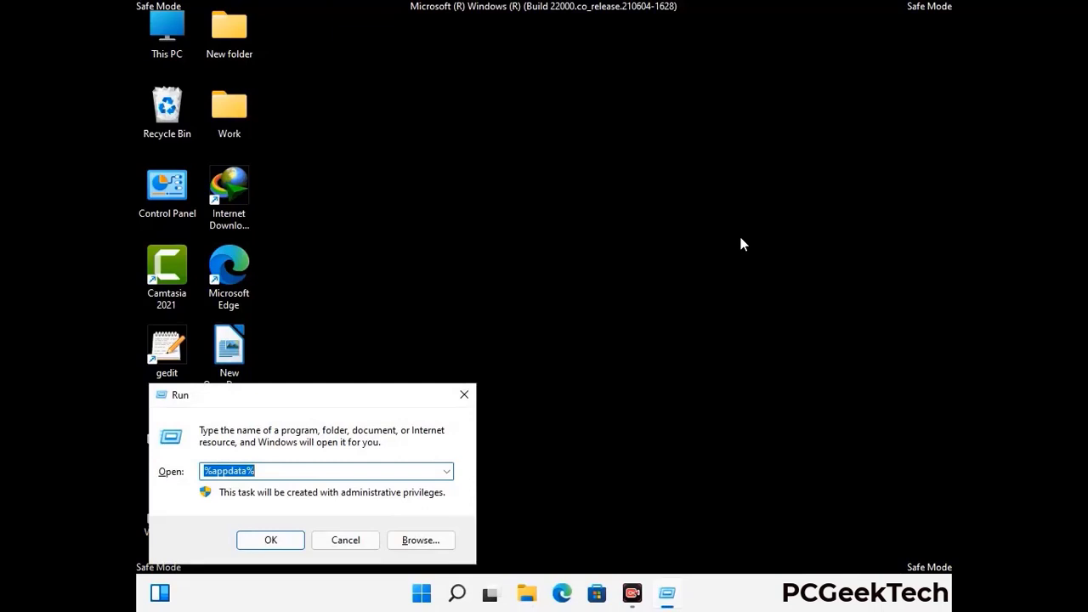
{"action": "left_click_drag", "start_coordinate": [342, 405], "coordinate": [571, 215]}
{"action": "type", "text": "%Local"}
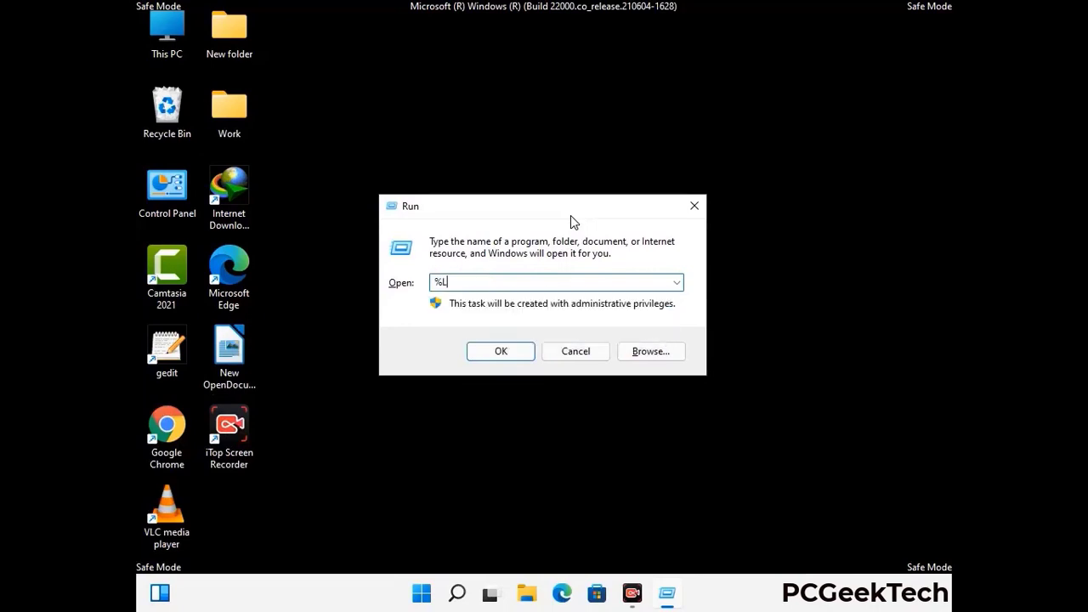
{"action": "type", "text": "App"}
{"action": "key", "text": "Return"}
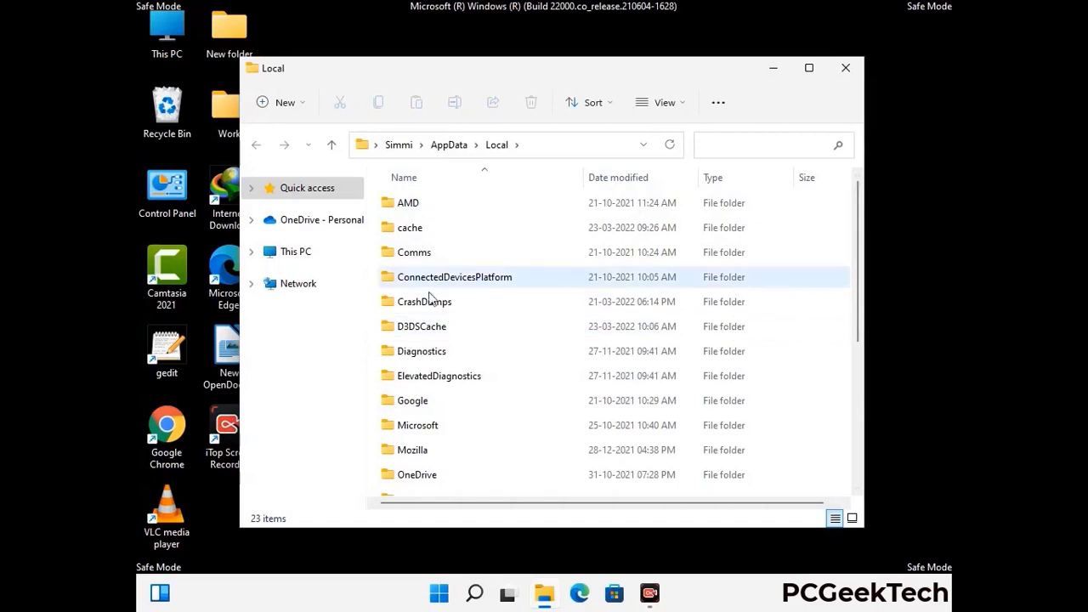
- Delete the Mozilla folder from AppData\Local and close the Local window
{"action": "scroll", "coordinate": [454, 383], "scroll_direction": "down", "scroll_amount": 1}
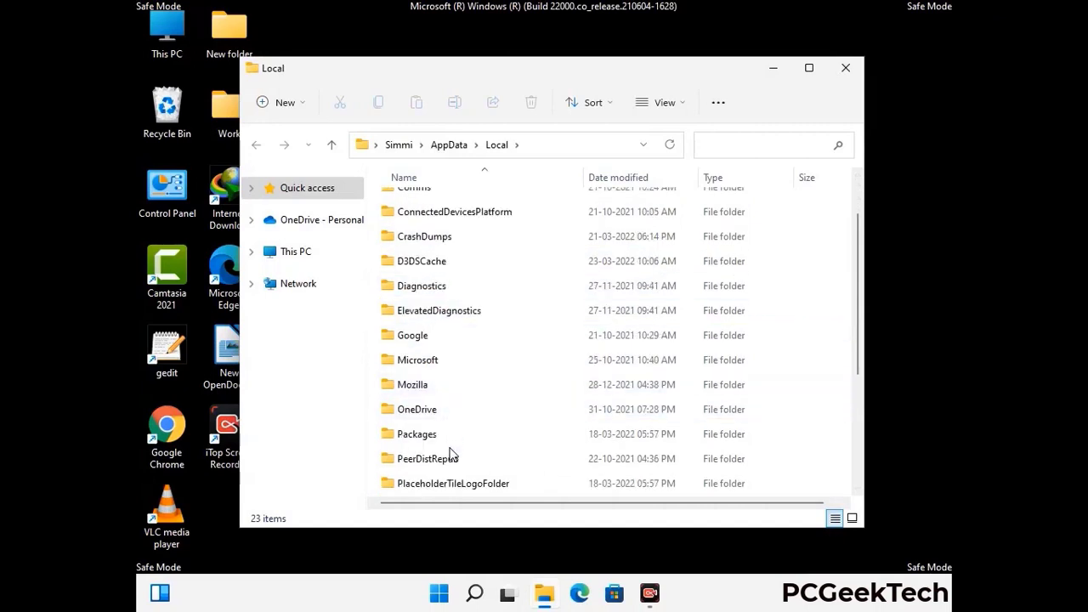
{"action": "left_click", "coordinate": [425, 389]}
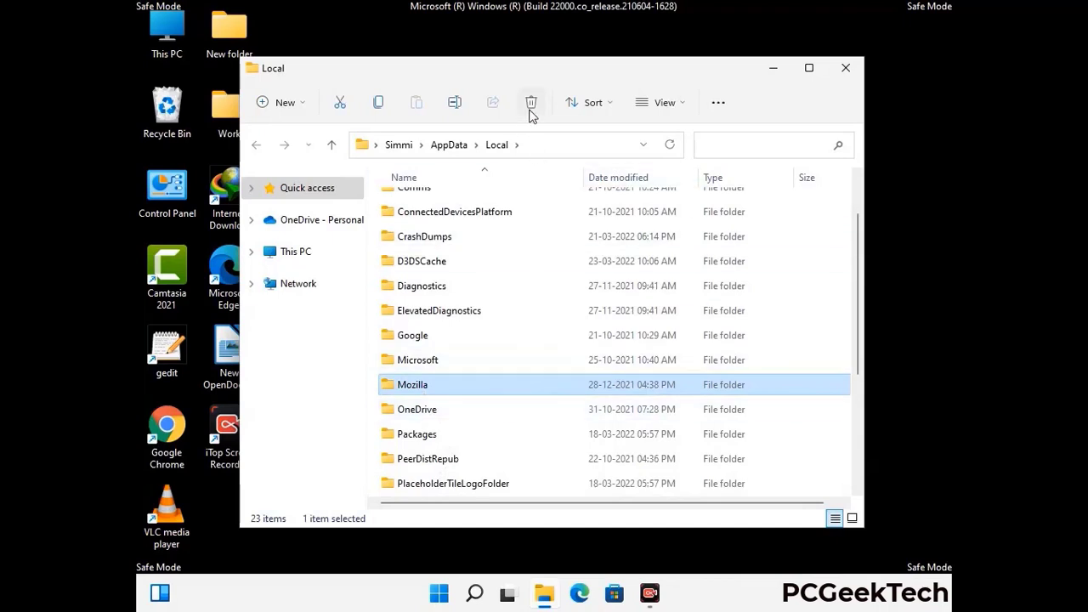
{"action": "key", "text": "Tab"}
{"action": "left_click", "coordinate": [530, 108]}
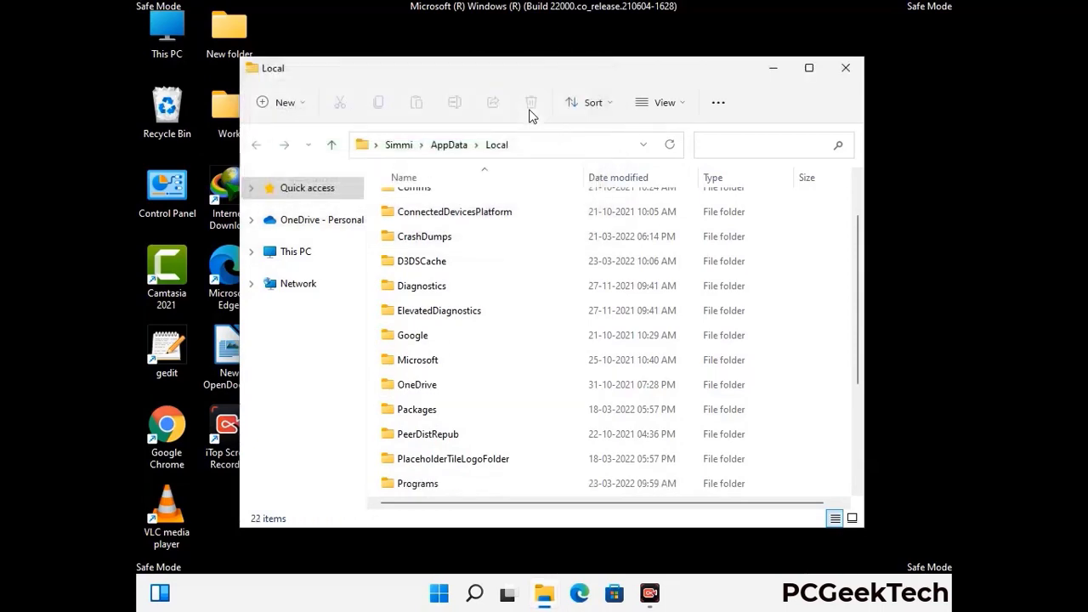
{"action": "left_click", "coordinate": [847, 76]}
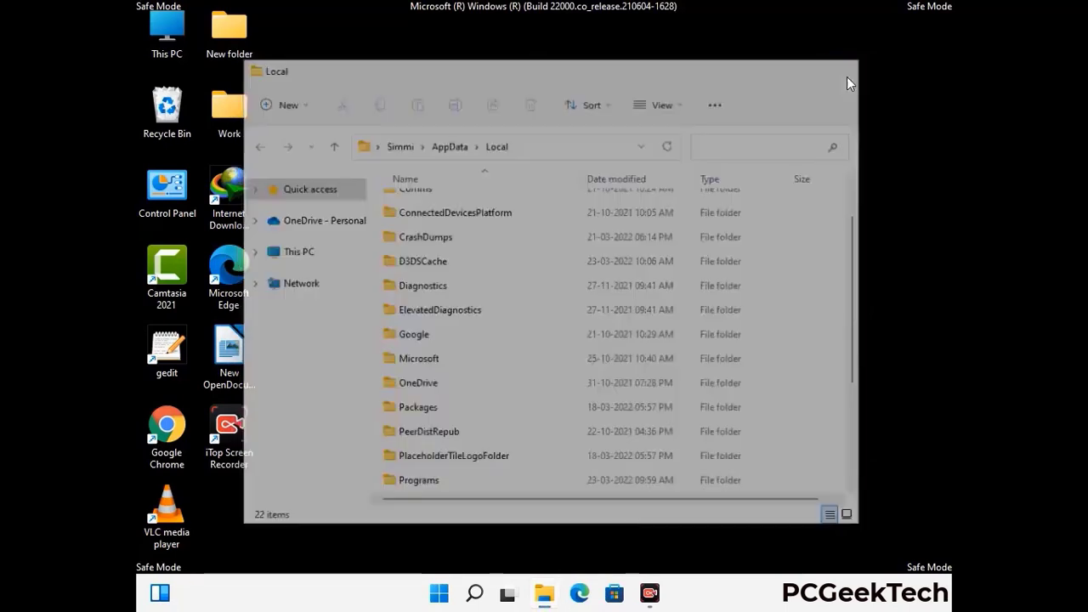
- Run %ProgramData% from the Run box to open C:\ProgramData
{"action": "key", "text": "super+r"}
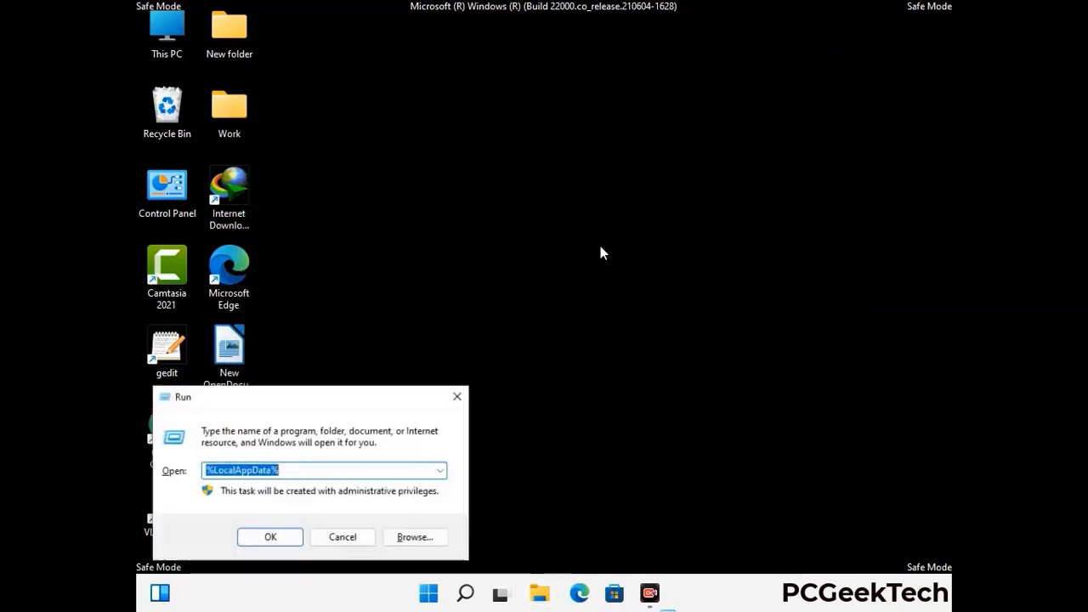
{"action": "left_click_drag", "start_coordinate": [276, 401], "coordinate": [498, 221]}
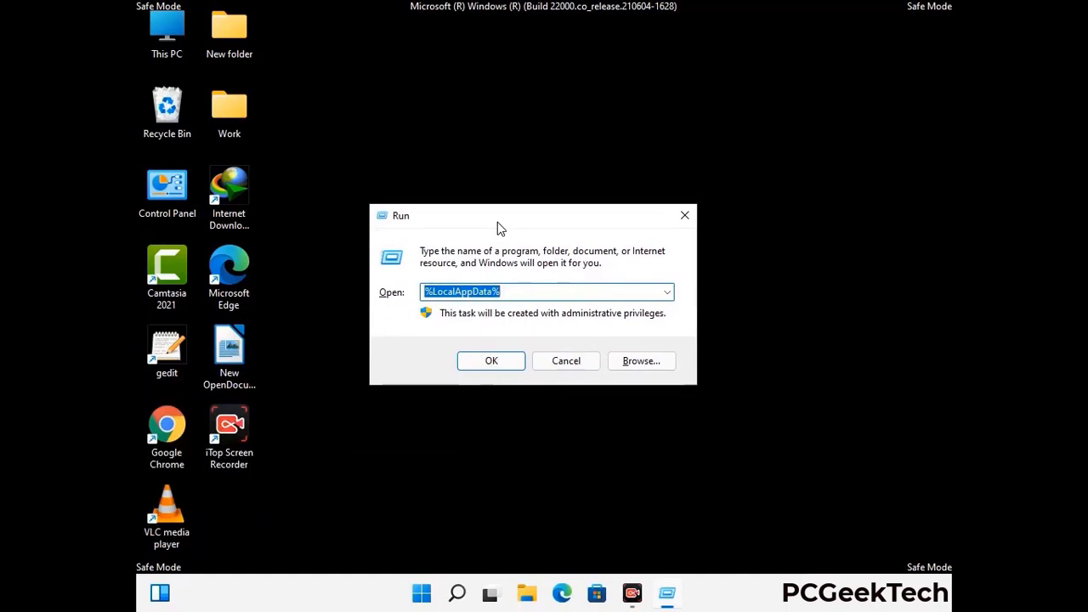
{"action": "type", "text": "%"}
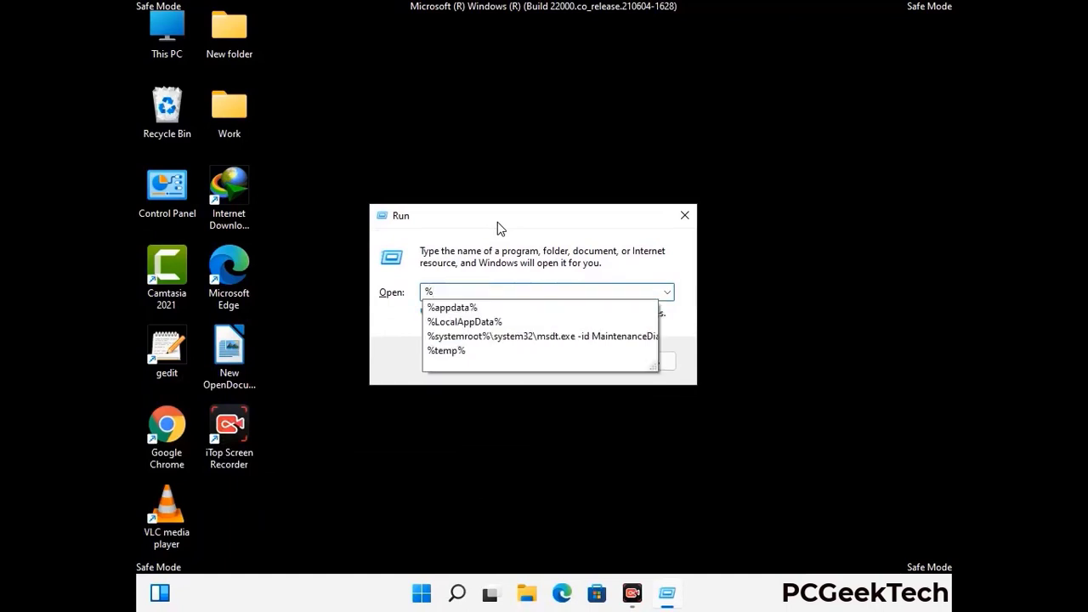
{"action": "type", "text": "ProgramData%"}
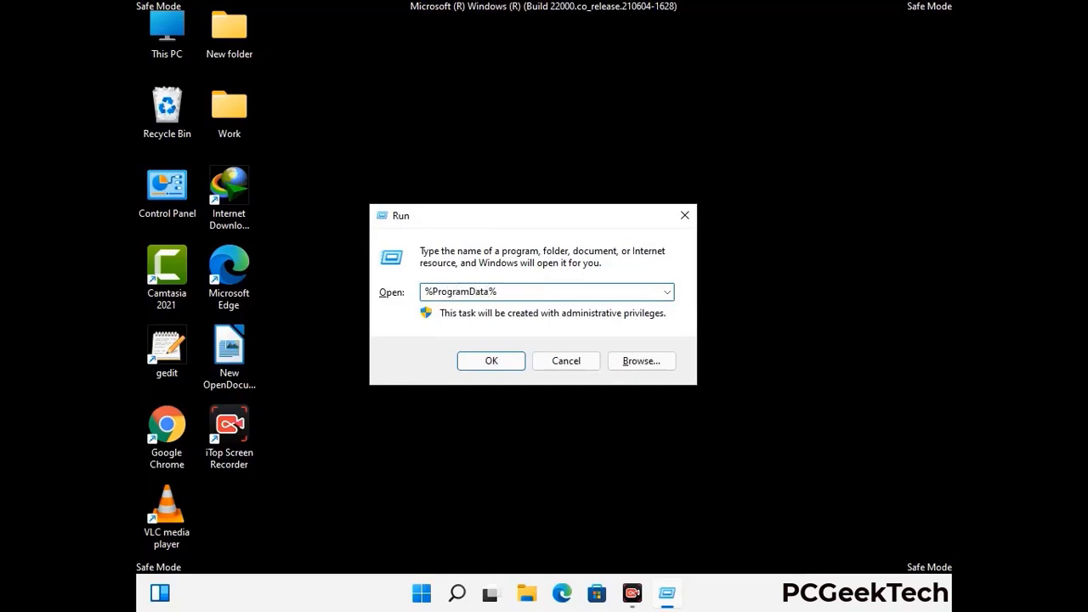
{"action": "key", "text": "Return"}
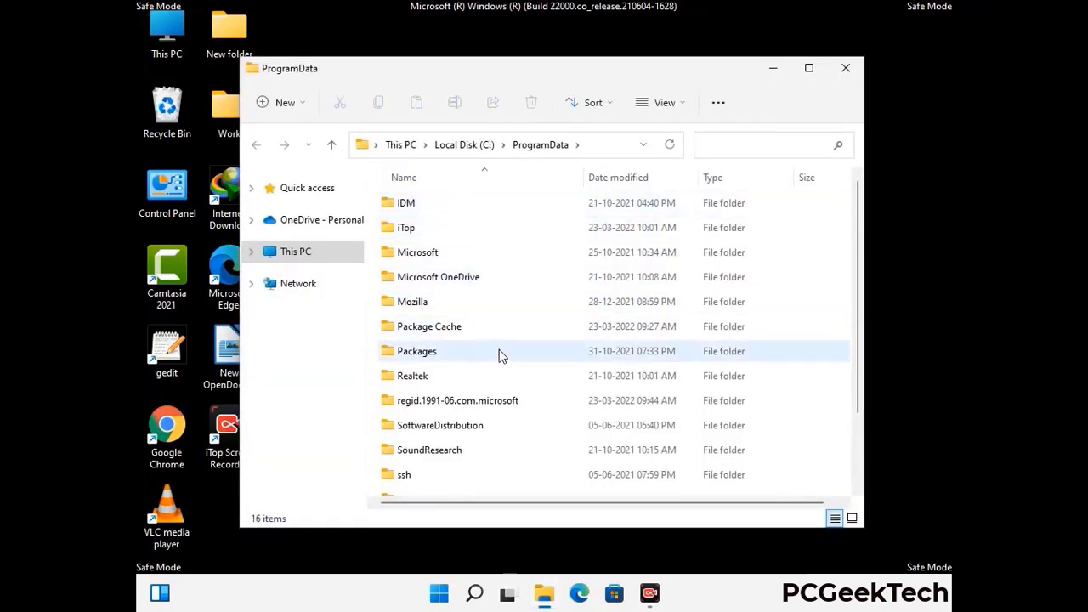
- Delete the Mozilla folder from ProgramData and close the ProgramData window
{"action": "scroll", "coordinate": [500, 359], "scroll_direction": "down", "scroll_amount": 1}
{"action": "scroll", "coordinate": [497, 374], "scroll_direction": "down", "scroll_amount": 1}
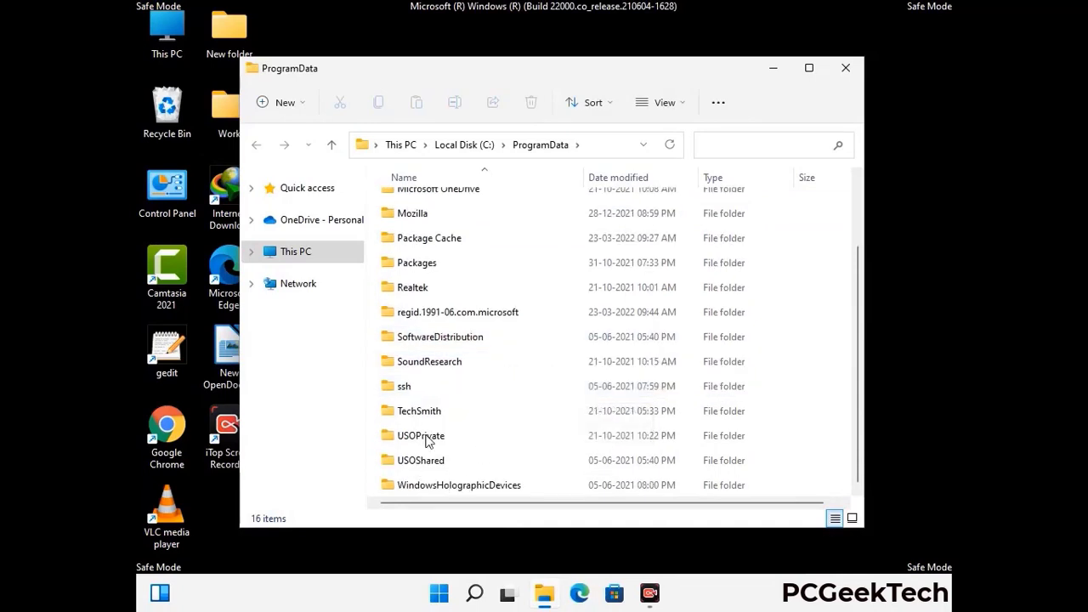
{"action": "left_click", "coordinate": [425, 214]}
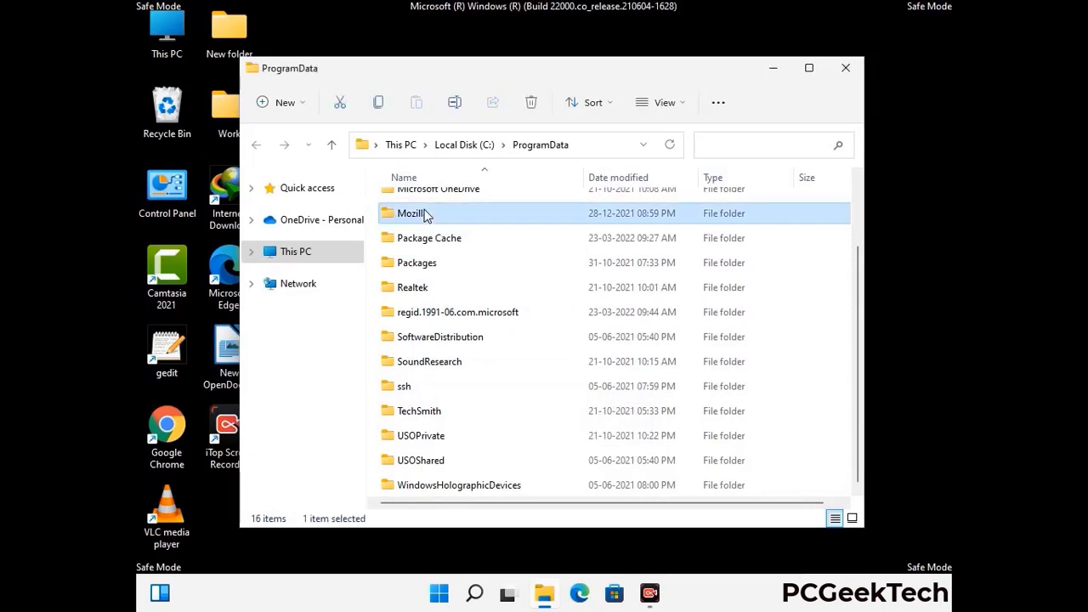
{"action": "left_click", "coordinate": [534, 103]}
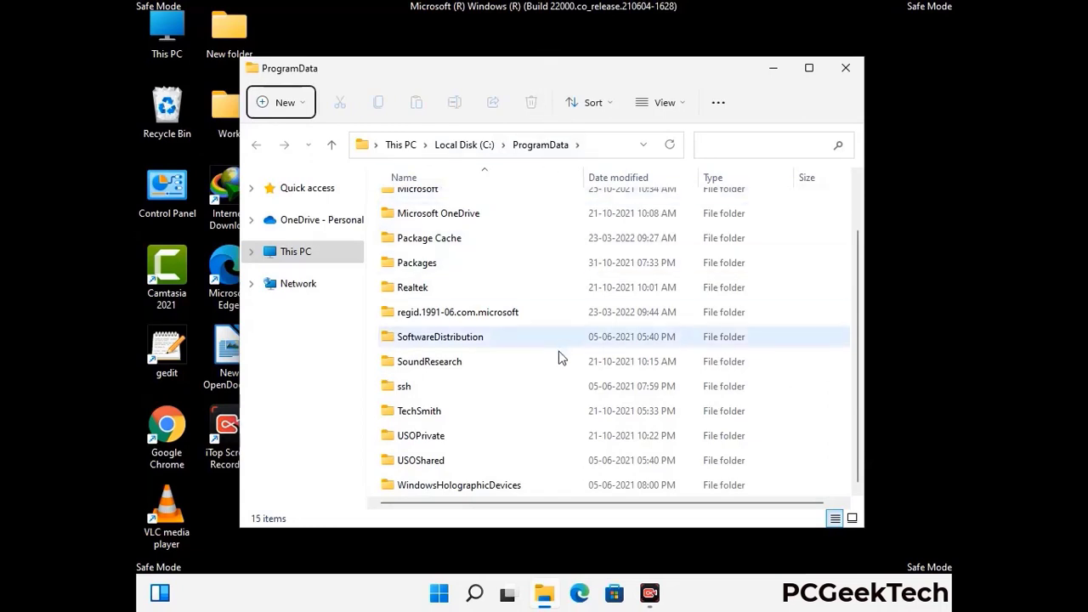
{"action": "scroll", "coordinate": [558, 357], "scroll_direction": "up", "scroll_amount": 1}
{"action": "left_click", "coordinate": [855, 71]}
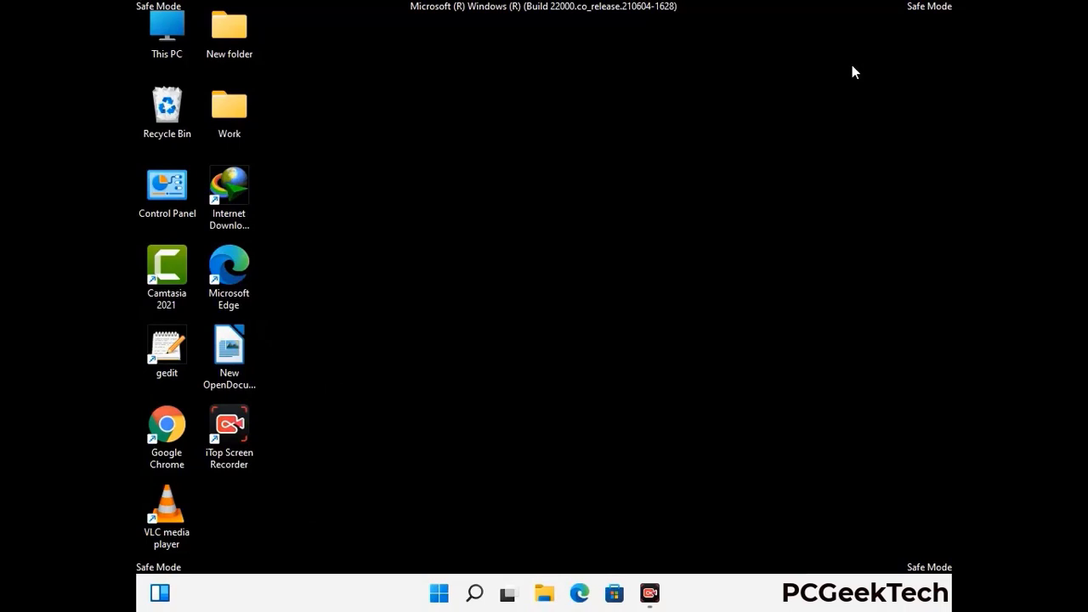
- Run %WinDir% from the Run box to open C:\Windows
{"action": "key", "text": "super+r"}
{"action": "left_click_drag", "start_coordinate": [356, 393], "coordinate": [566, 214]}
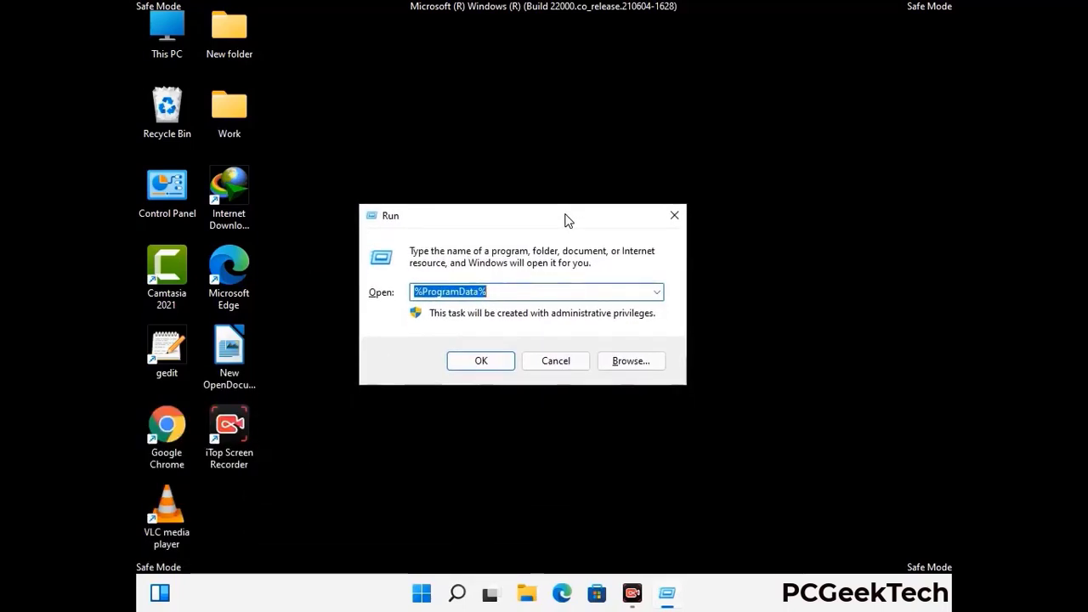
{"action": "type", "text": "%Wi"}
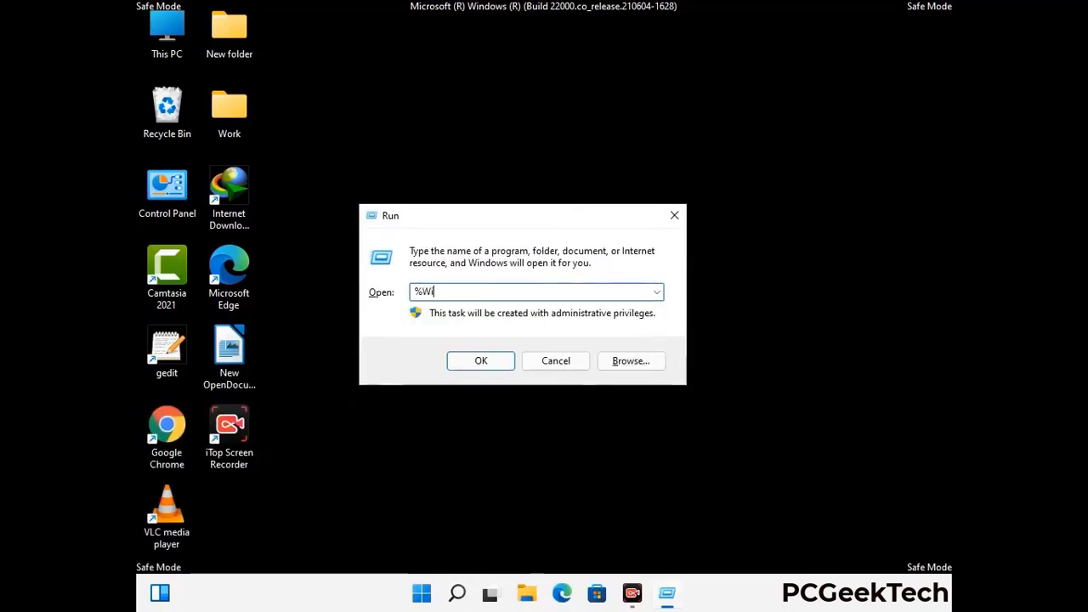
{"action": "type", "text": "nDir%"}
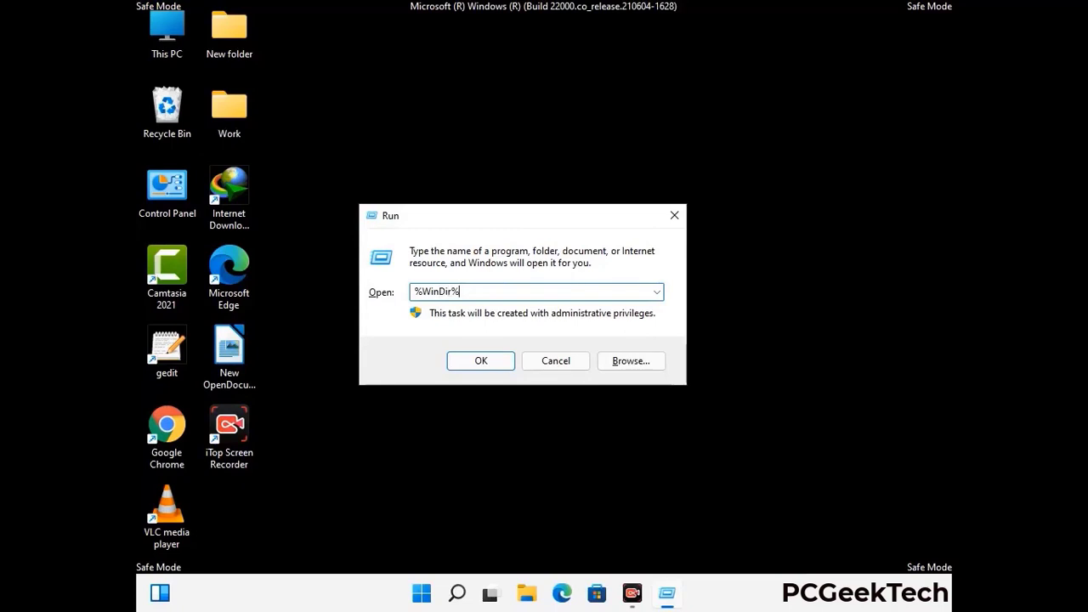
{"action": "key", "text": "Return"}
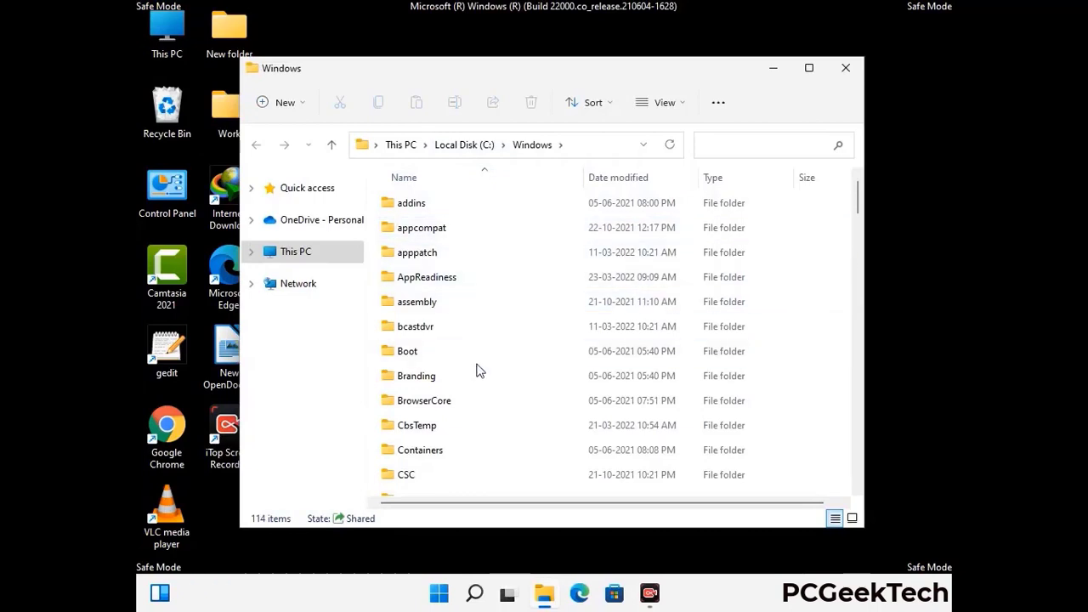
{"action": "scroll", "coordinate": [478, 374], "scroll_direction": "down", "scroll_amount": 1}
{"action": "scroll", "coordinate": [478, 374], "scroll_direction": "down", "scroll_amount": 2}
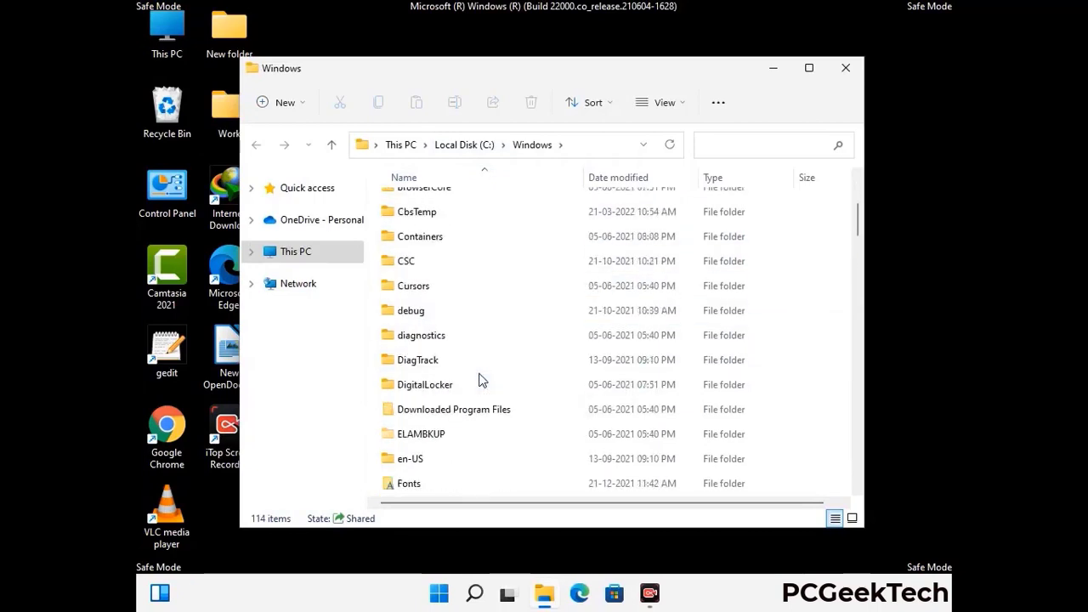
{"action": "scroll", "coordinate": [480, 383], "scroll_direction": "down", "scroll_amount": 1}
{"action": "scroll", "coordinate": [481, 383], "scroll_direction": "down", "scroll_amount": 5}
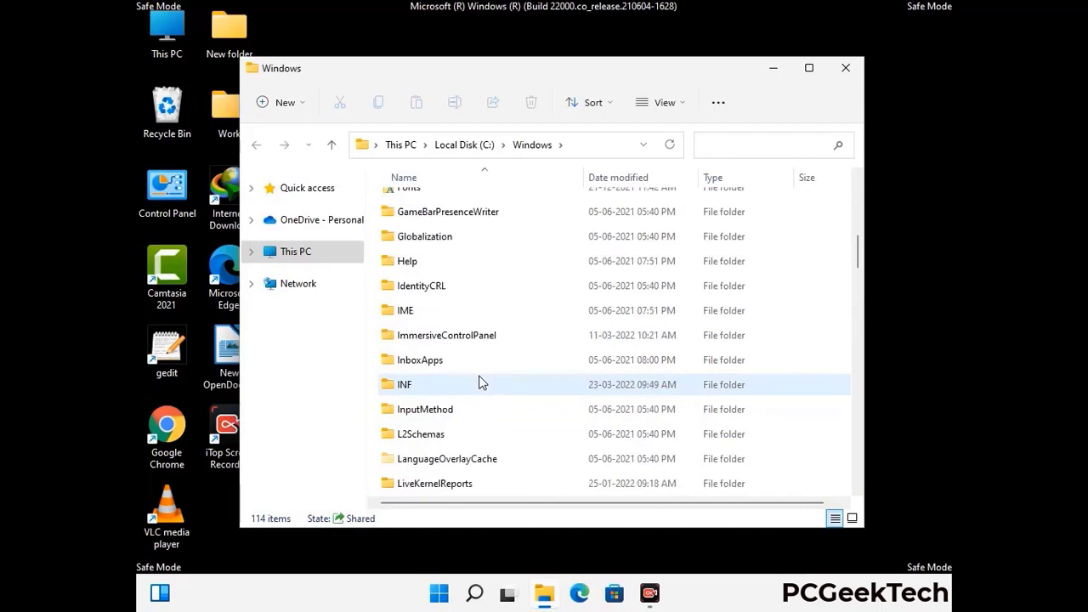
{"action": "scroll", "coordinate": [481, 383], "scroll_direction": "down", "scroll_amount": 4}
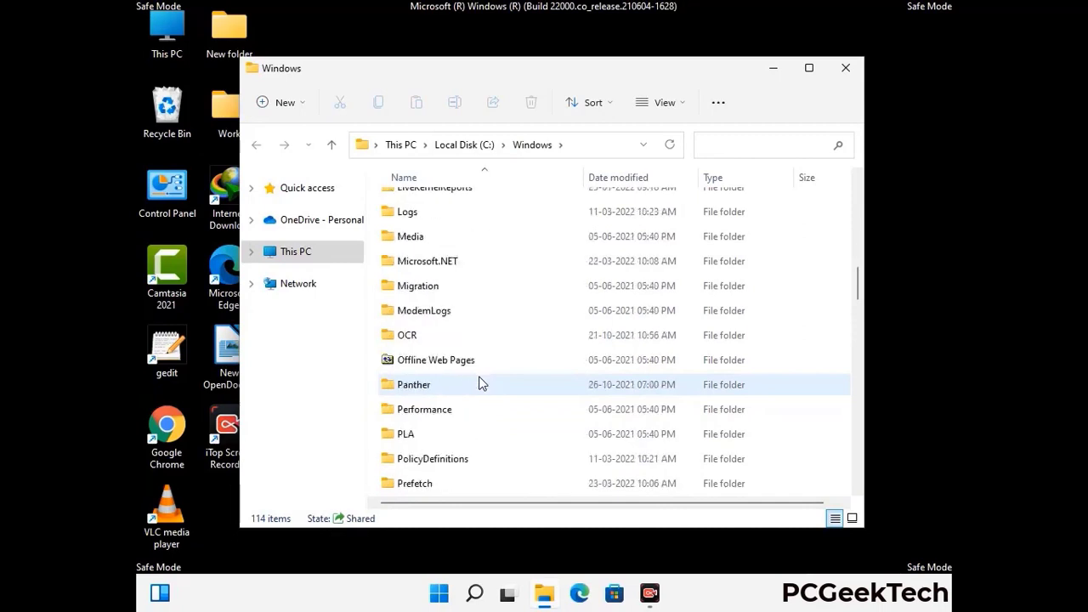
{"action": "scroll", "coordinate": [480, 385], "scroll_direction": "down", "scroll_amount": 6}
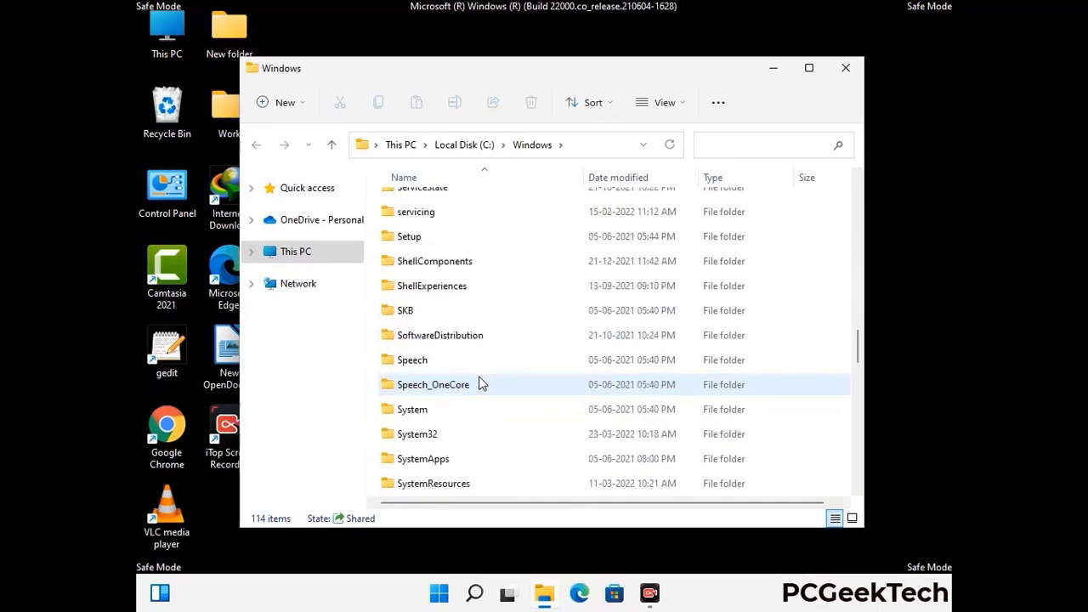
{"action": "scroll", "coordinate": [480, 384], "scroll_direction": "down", "scroll_amount": 7}
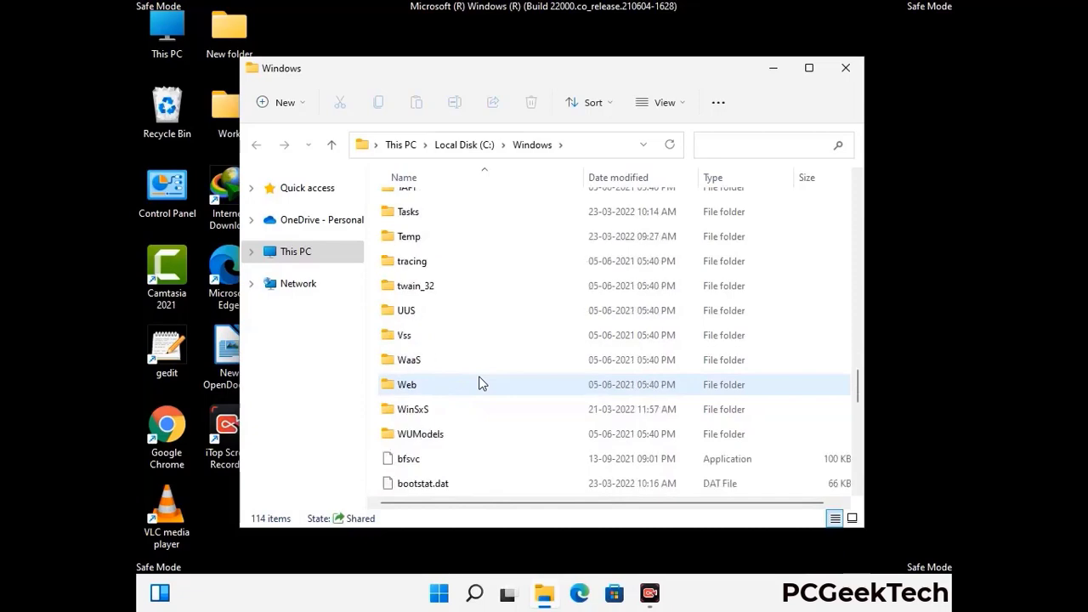
{"action": "scroll", "coordinate": [480, 385], "scroll_direction": "down", "scroll_amount": 10}
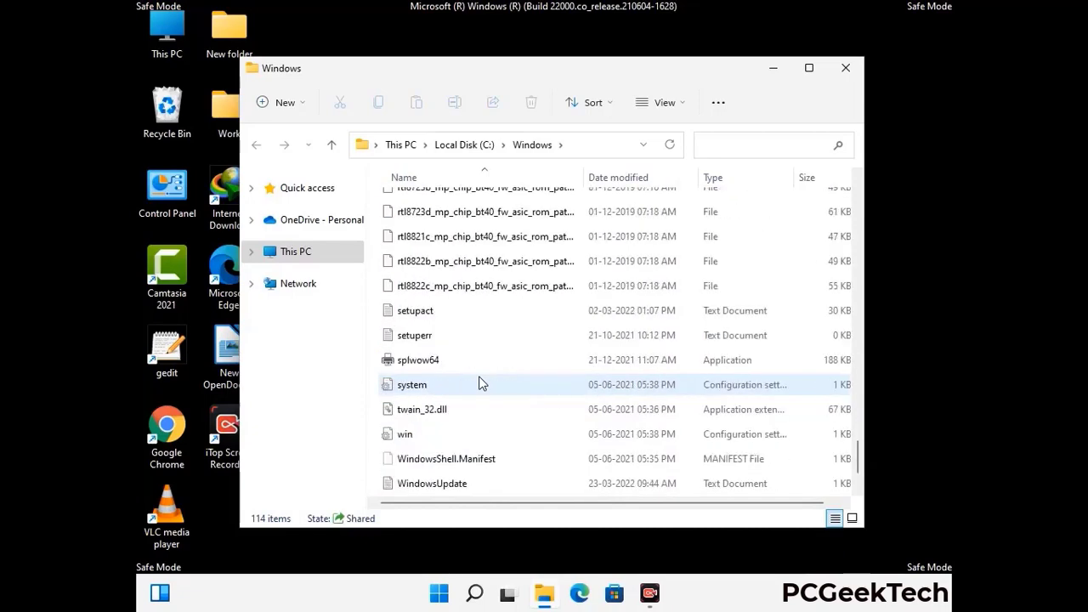
{"action": "scroll", "coordinate": [481, 383], "scroll_direction": "up", "scroll_amount": 15}
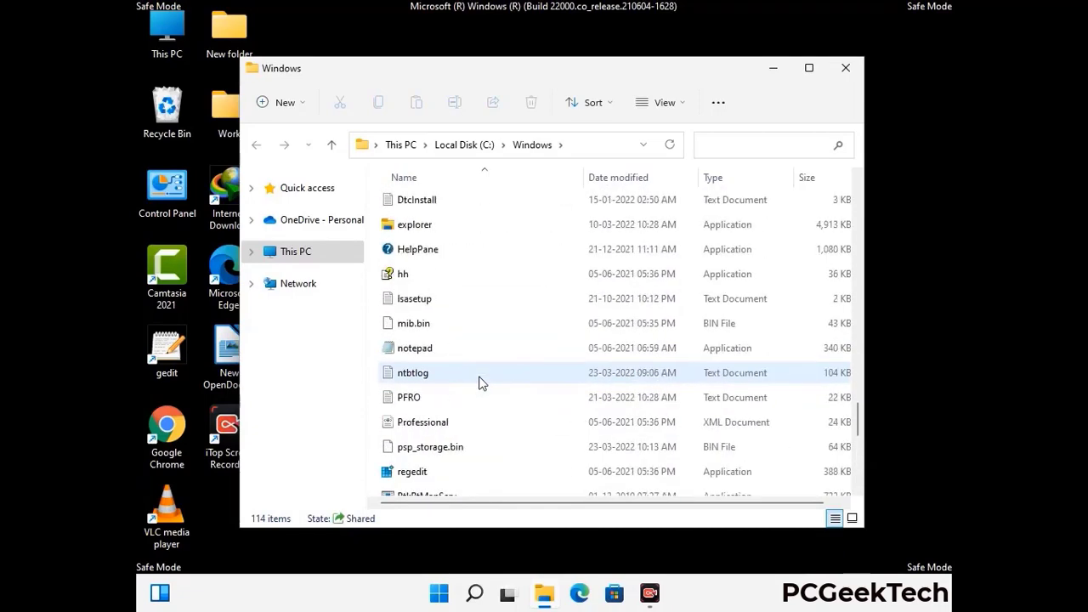
{"action": "scroll", "coordinate": [480, 382], "scroll_direction": "up", "scroll_amount": 3}
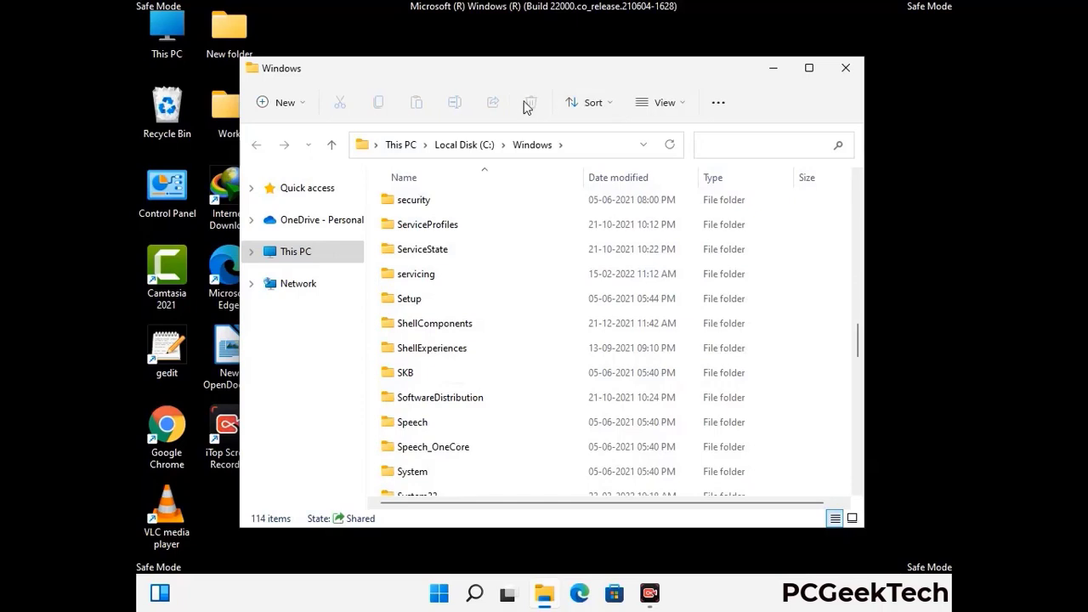
{"action": "left_click", "coordinate": [852, 68]}
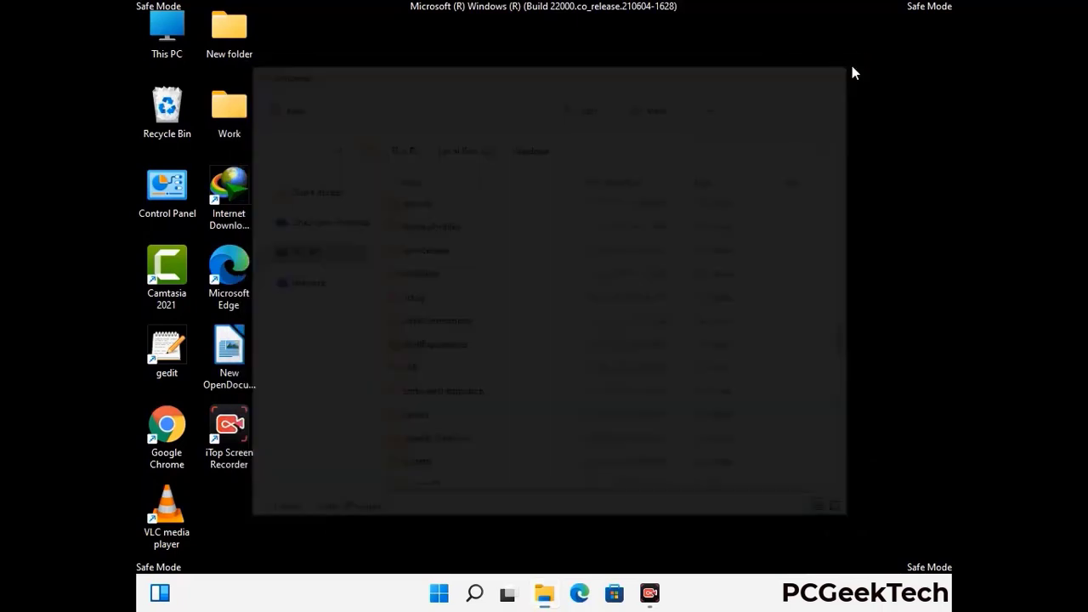
- Open the user's AppData Local Temp folder by running %temp%
{"action": "key", "text": "super+r"}
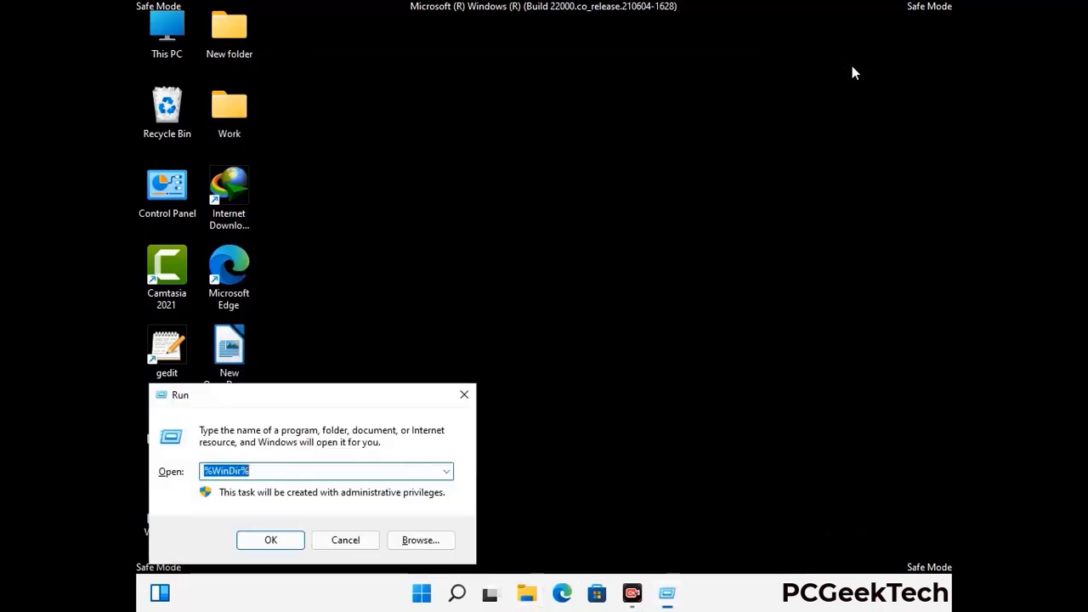
{"action": "left_click_drag", "start_coordinate": [360, 401], "coordinate": [615, 145]}
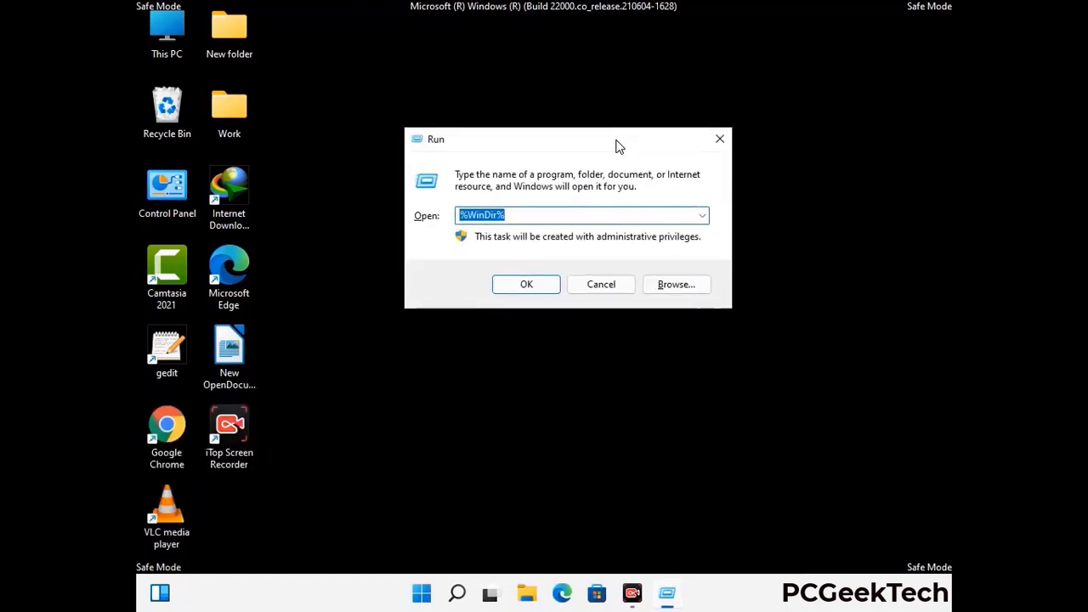
{"action": "type", "text": "%temp%"}
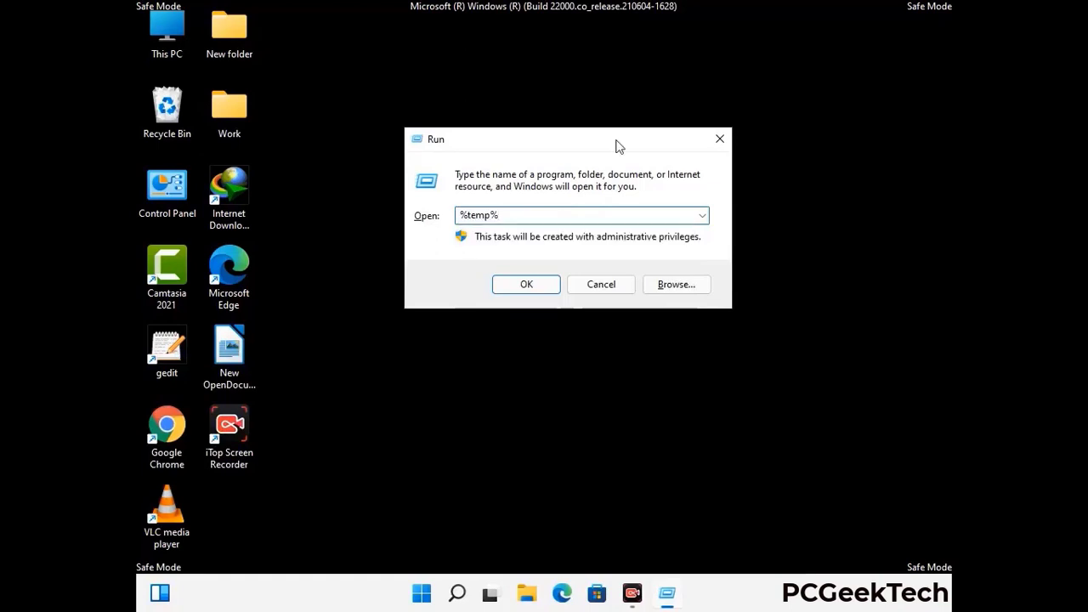
{"action": "left_click", "coordinate": [545, 283]}
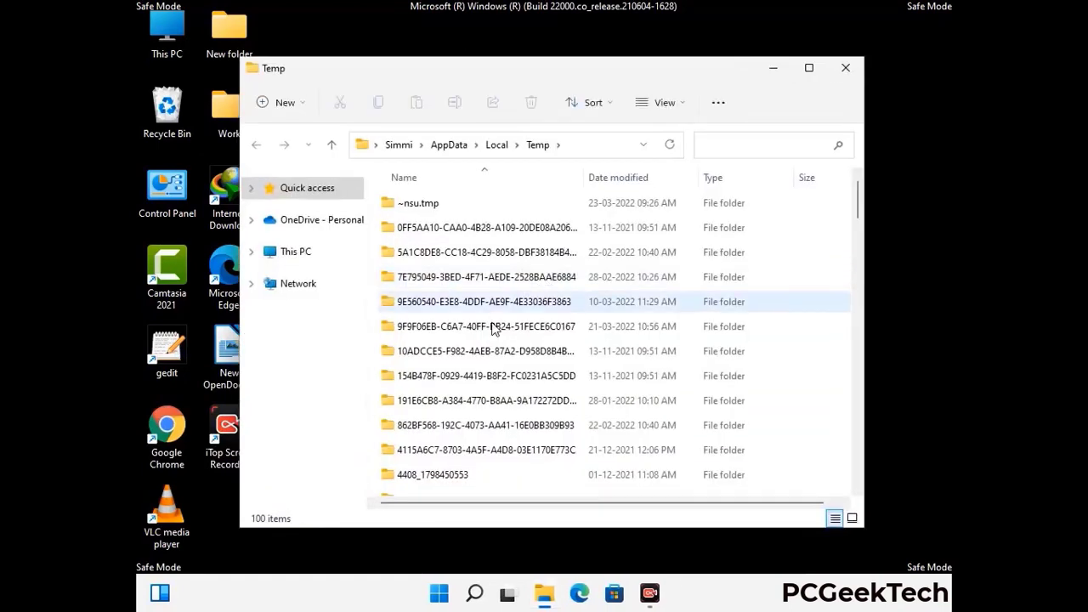
- Select all 100 items in Temp, delete them, and close the folder
{"action": "left_click", "coordinate": [492, 325]}
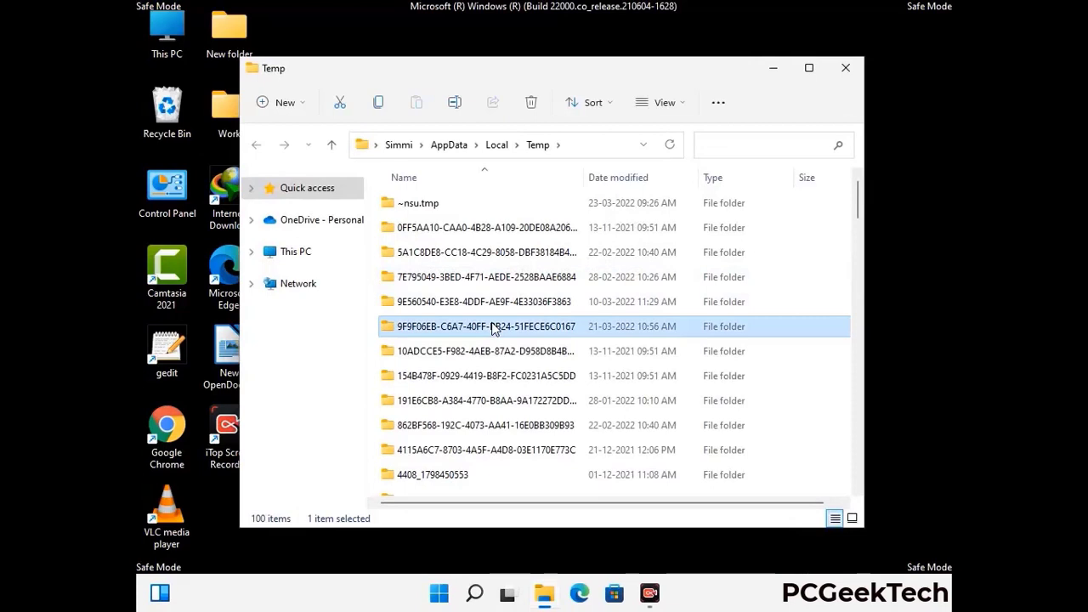
{"action": "key", "text": "ctrl+a"}
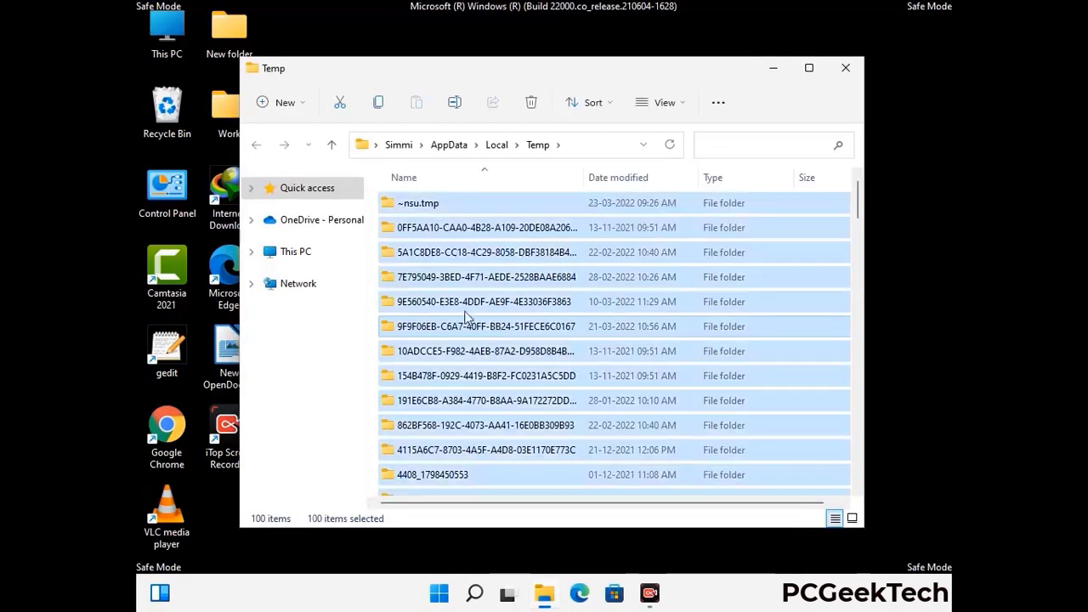
{"action": "left_click", "coordinate": [532, 102]}
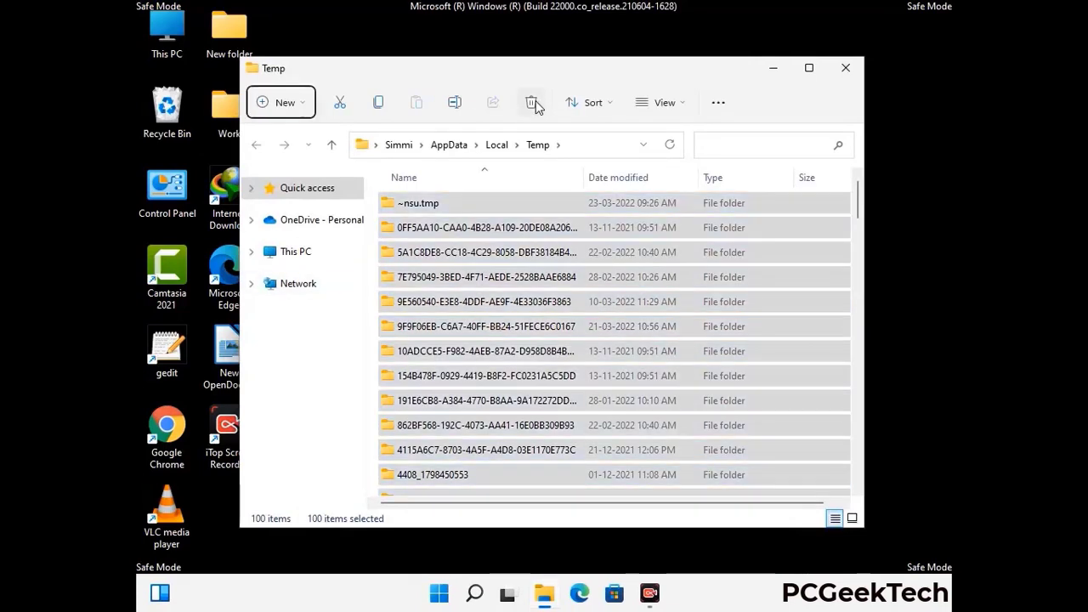
{"action": "left_click", "coordinate": [845, 68]}
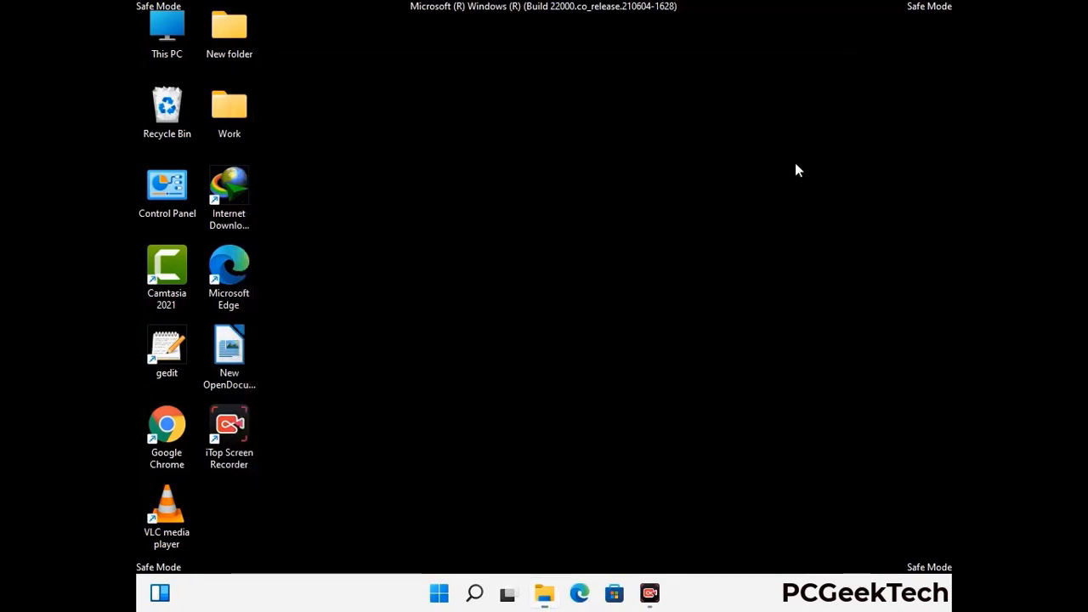
- Run temp to open C:\Windows\Temp, delete all six items, and close it
{"action": "key", "text": "super+r"}
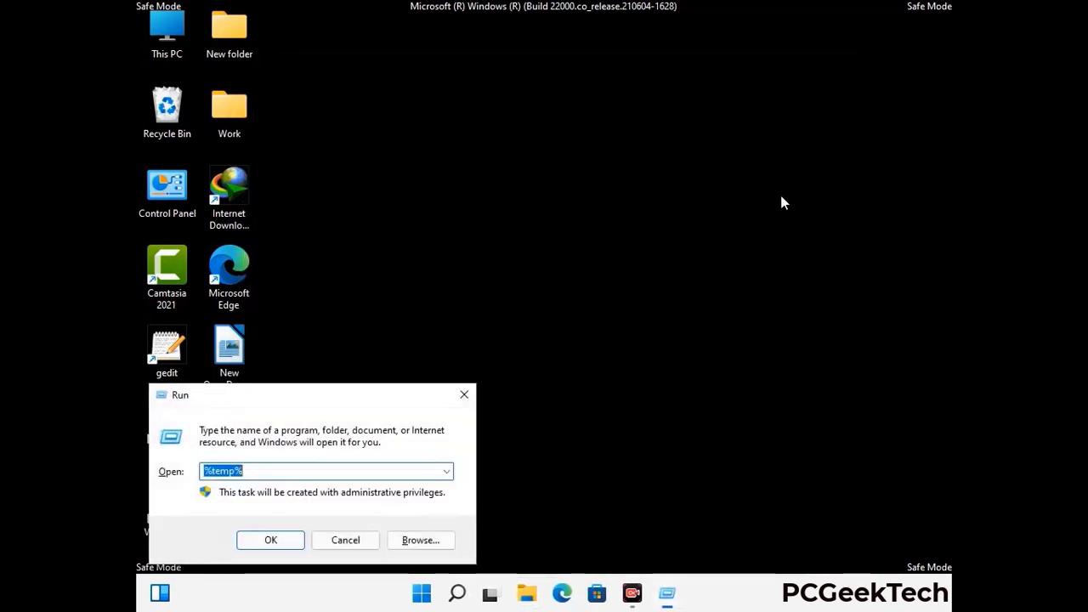
{"action": "left_click_drag", "start_coordinate": [372, 393], "coordinate": [620, 154]}
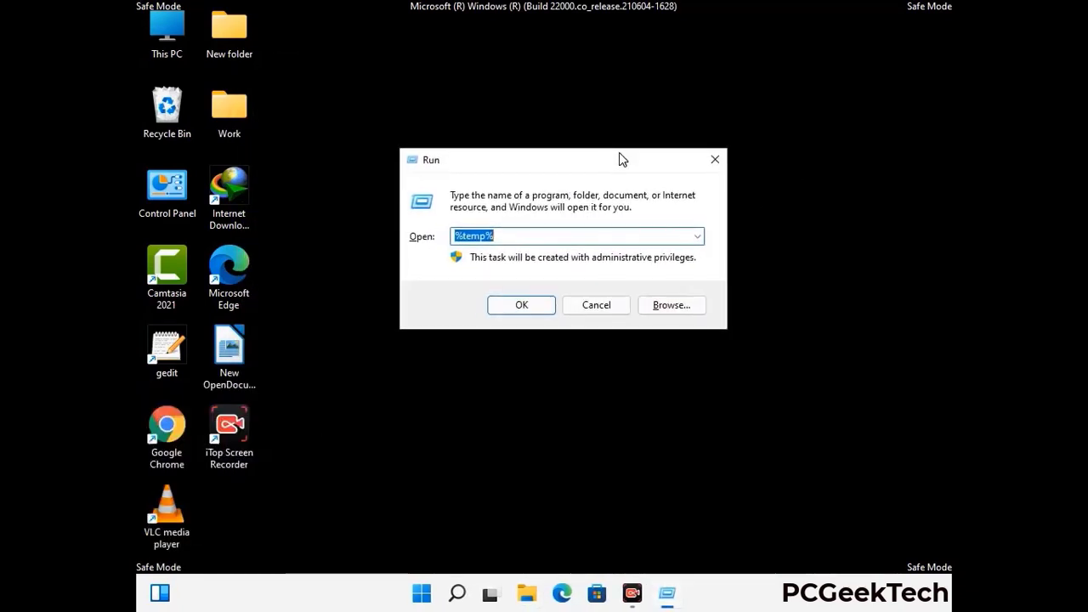
{"action": "type", "text": "temp"}
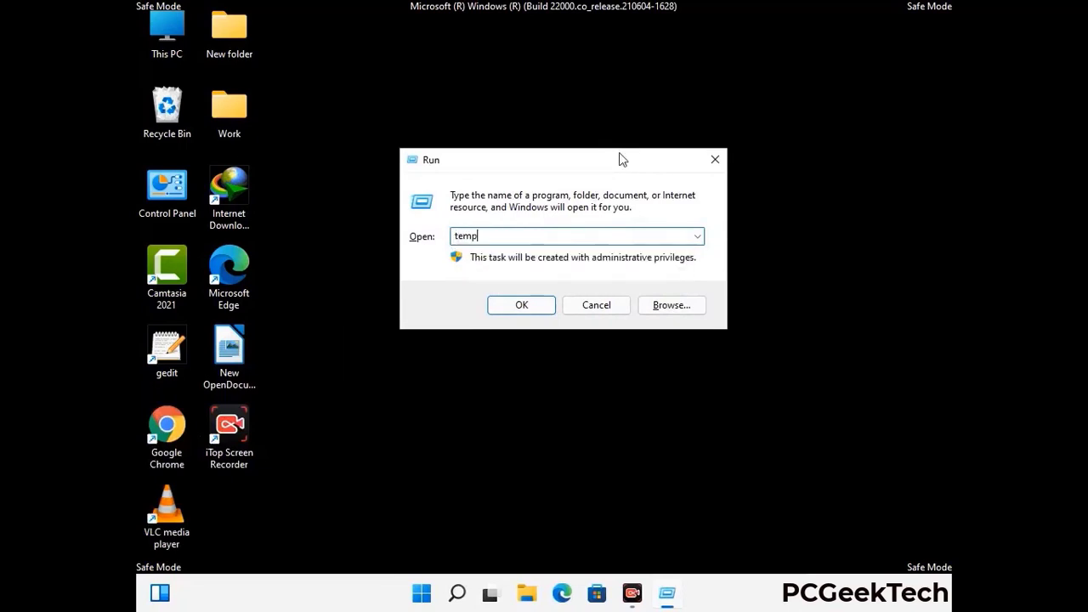
{"action": "key", "text": "Return"}
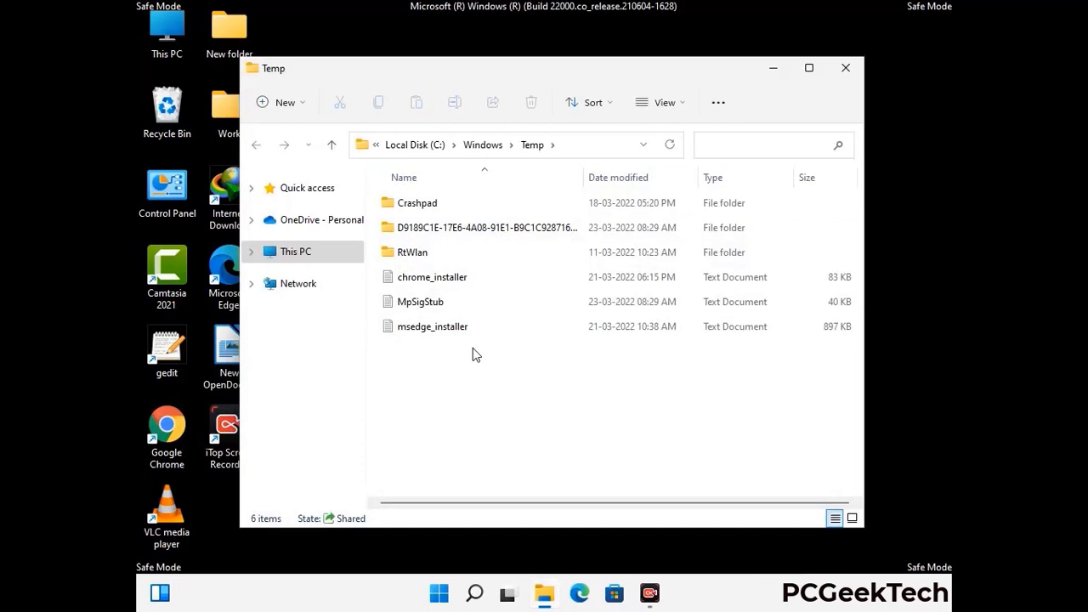
{"action": "key", "text": "ctrl+a"}
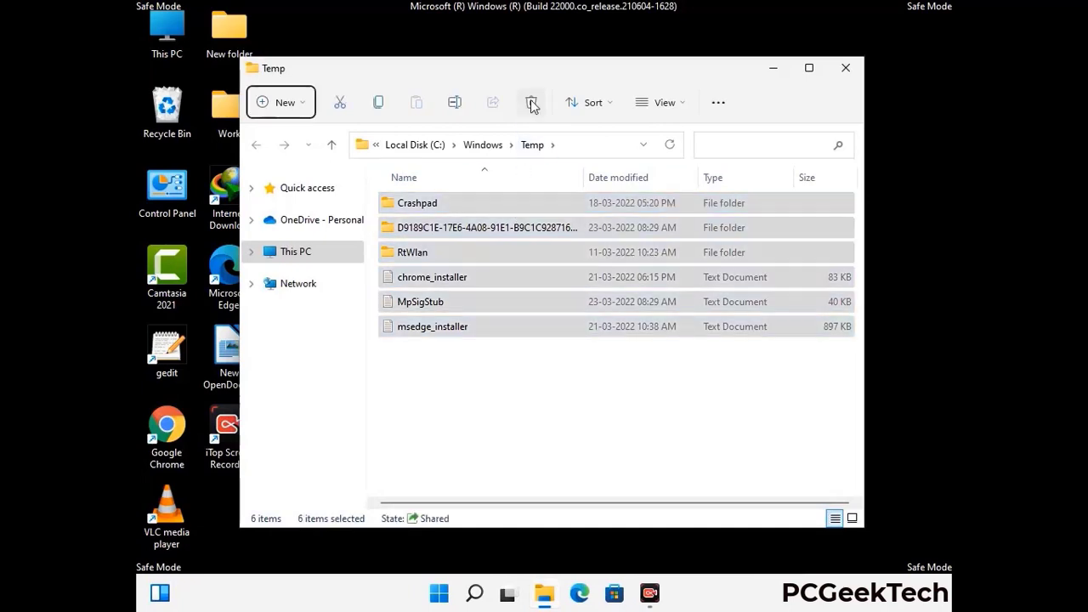
{"action": "left_click", "coordinate": [531, 102]}
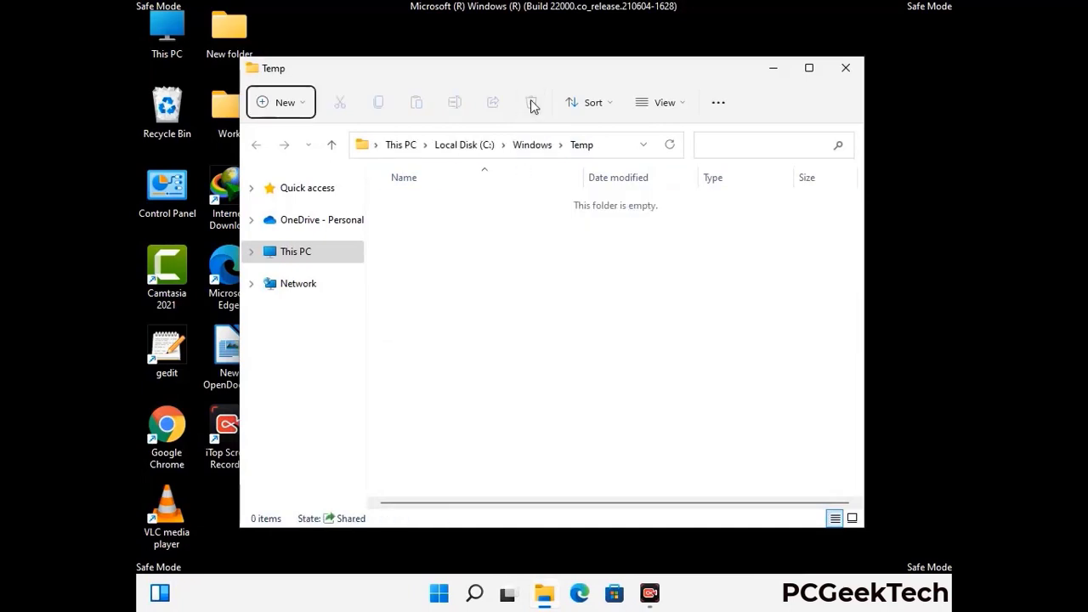
{"action": "left_click", "coordinate": [846, 68]}
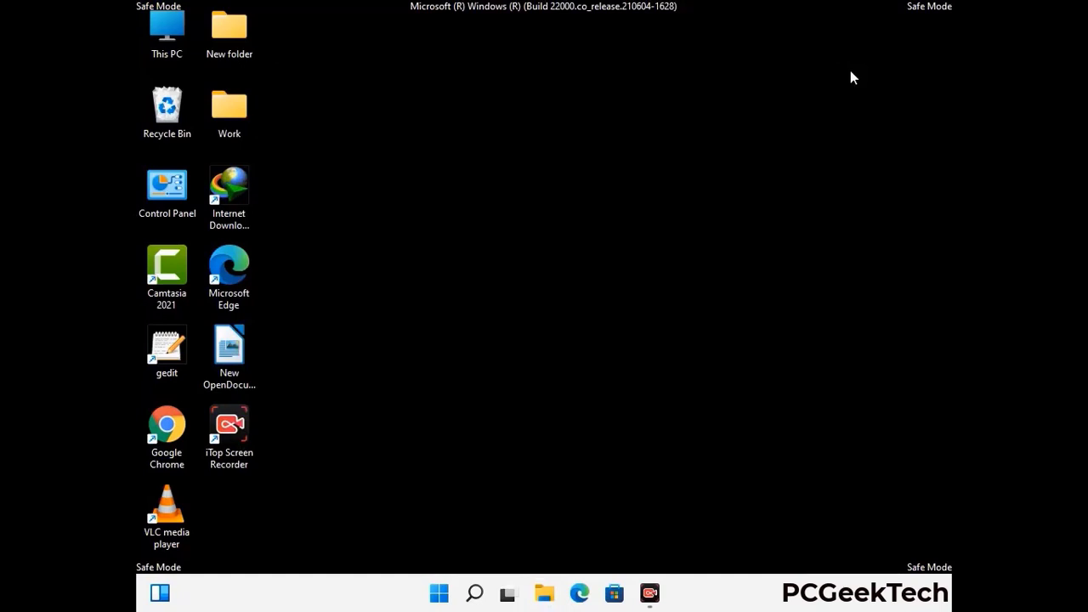
- Launch Registry Editor with the regedit command
{"action": "key", "text": "super+r"}
{"action": "left_click_drag", "start_coordinate": [331, 392], "coordinate": [566, 137]}
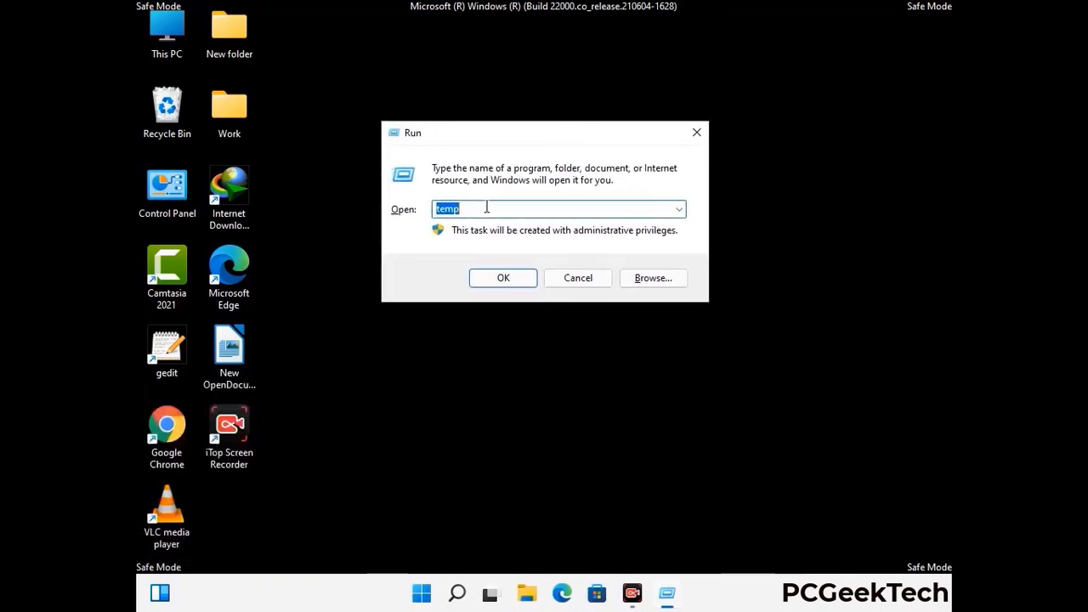
{"action": "type", "text": "regedit"}
{"action": "key", "text": "Return"}
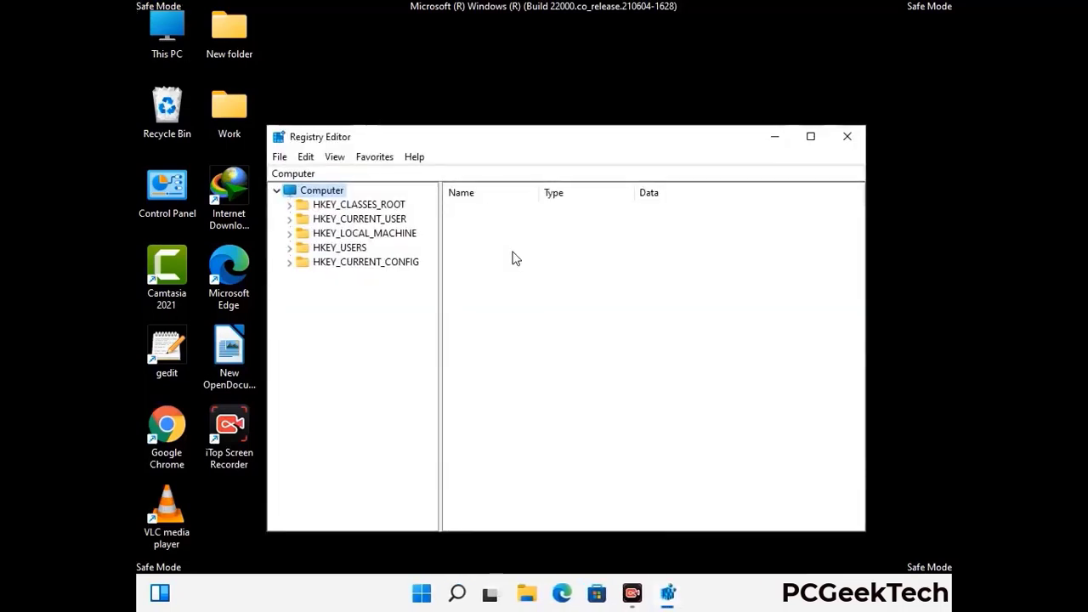
- Expand HKEY_CURRENT_USER > Software > Microsoft in the registry tree
{"action": "left_click", "coordinate": [365, 233]}
{"action": "left_click", "coordinate": [289, 219]}
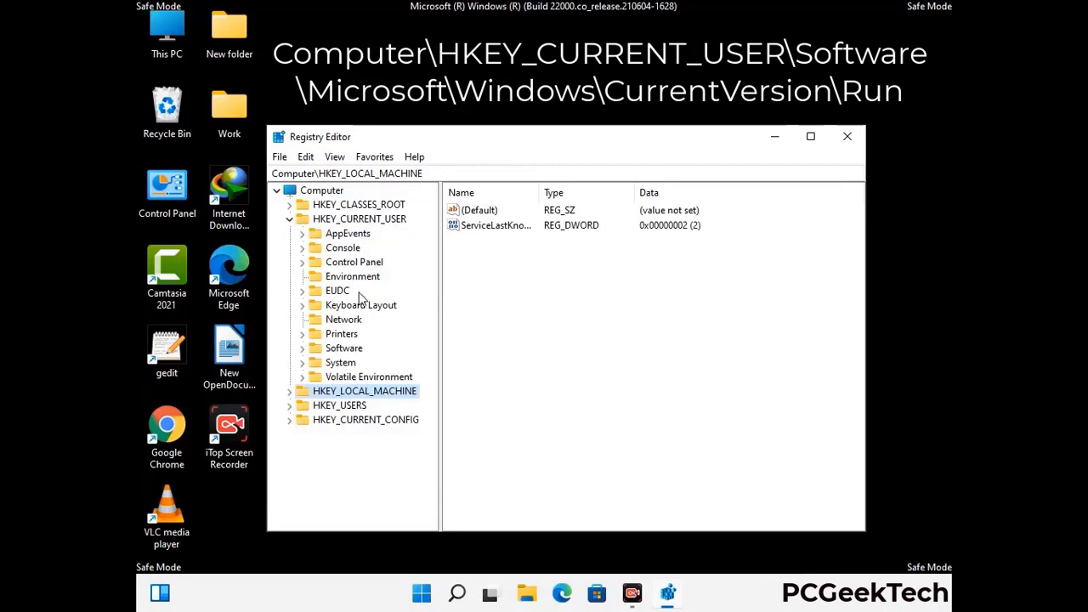
{"action": "left_click", "coordinate": [341, 351]}
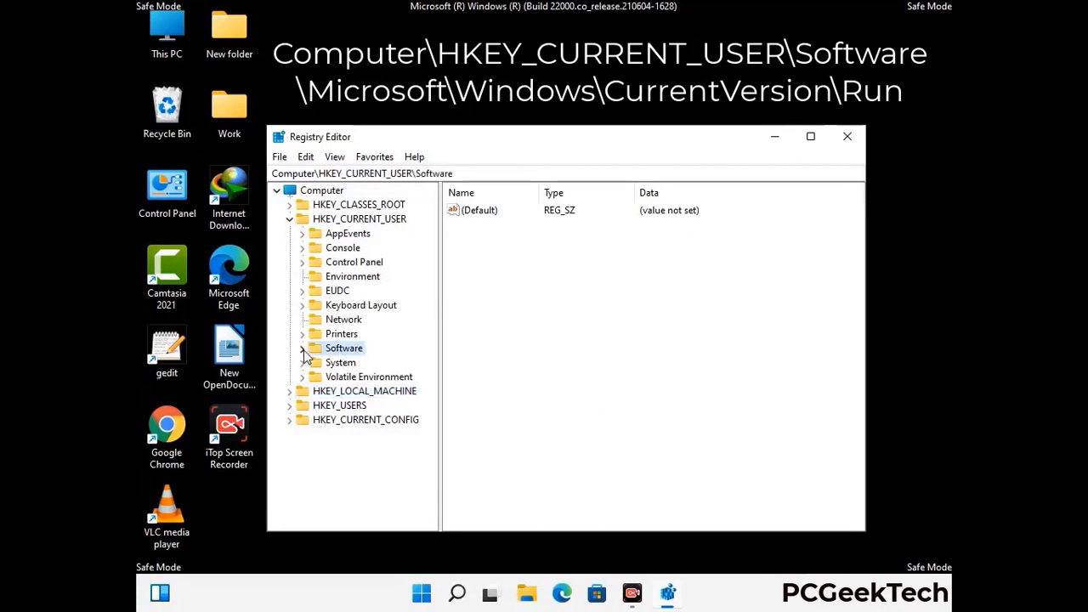
{"action": "left_click", "coordinate": [300, 349]}
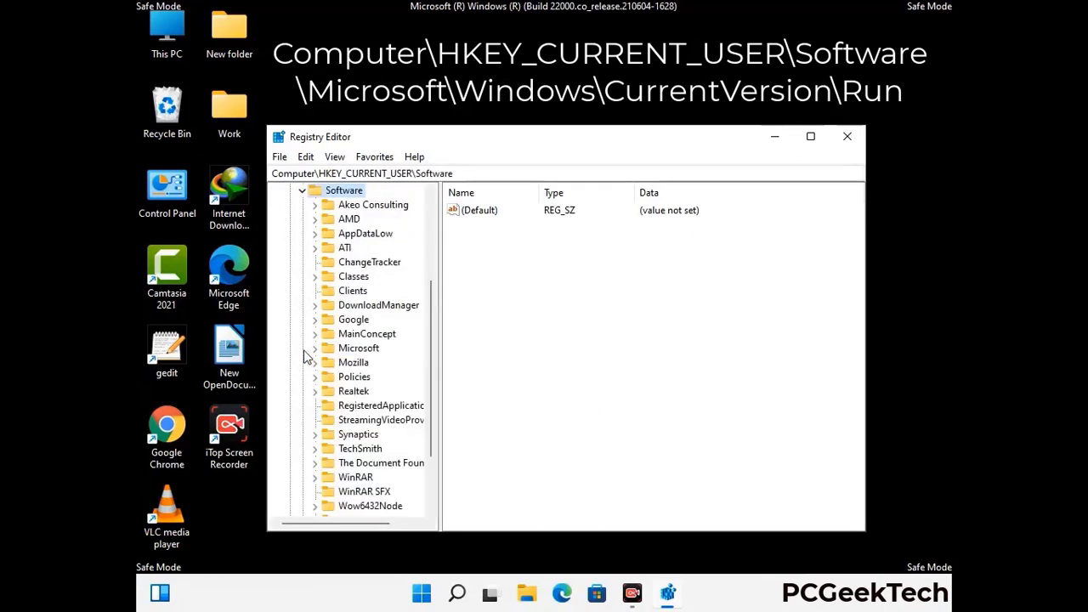
{"action": "double_click", "coordinate": [355, 351]}
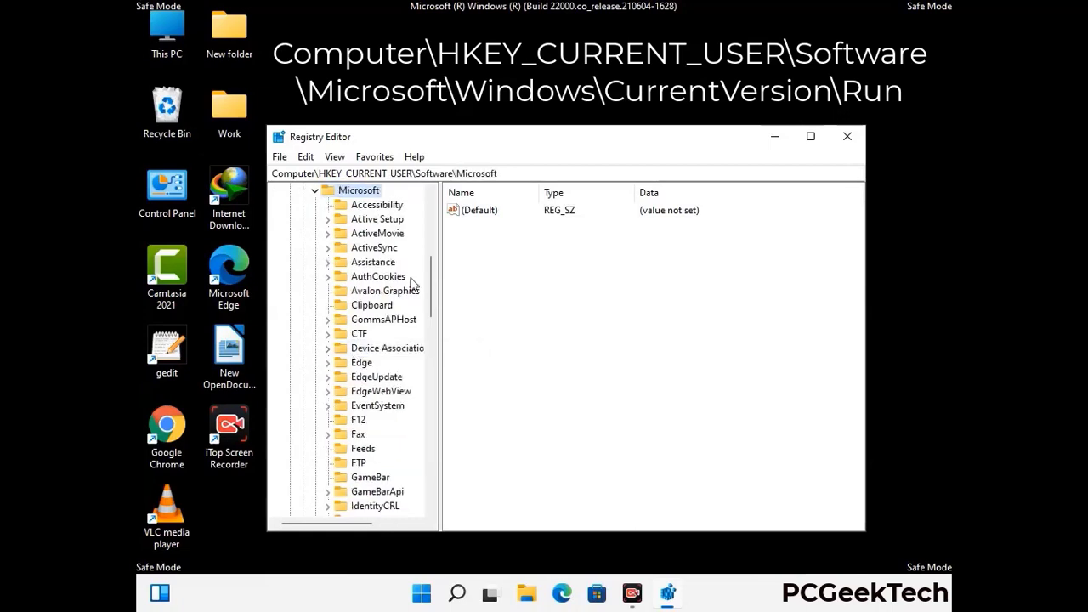
- Expand Windows > CurrentVersion and select the Run key to show startup entries
{"action": "scroll", "coordinate": [393, 372], "scroll_direction": "down", "scroll_amount": 2}
{"action": "scroll", "coordinate": [393, 372], "scroll_direction": "down", "scroll_amount": 2}
{"action": "scroll", "coordinate": [392, 372], "scroll_direction": "down", "scroll_amount": 1}
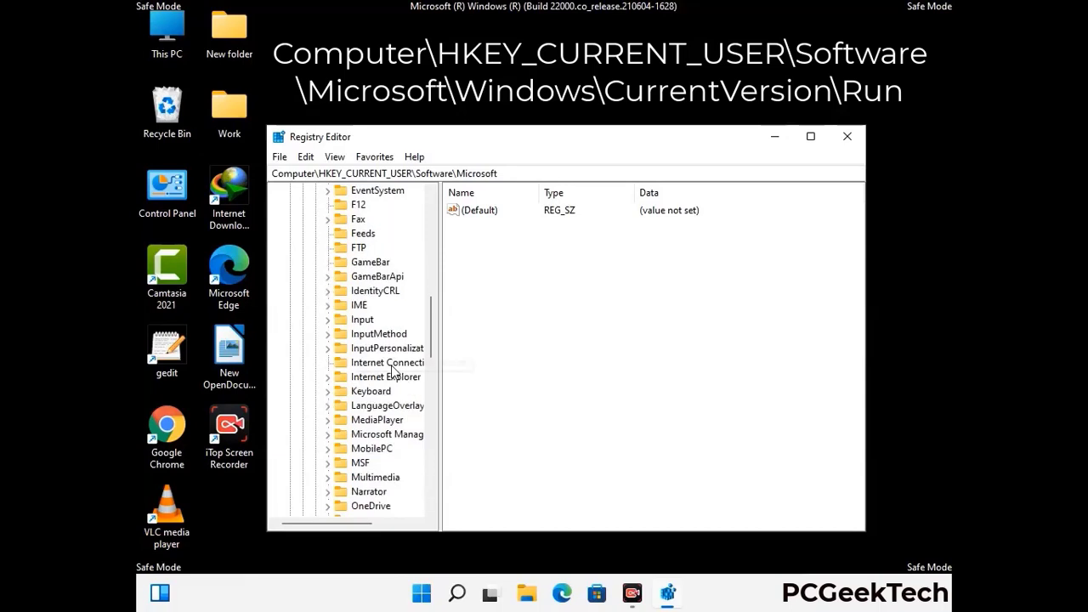
{"action": "scroll", "coordinate": [393, 372], "scroll_direction": "down", "scroll_amount": 2}
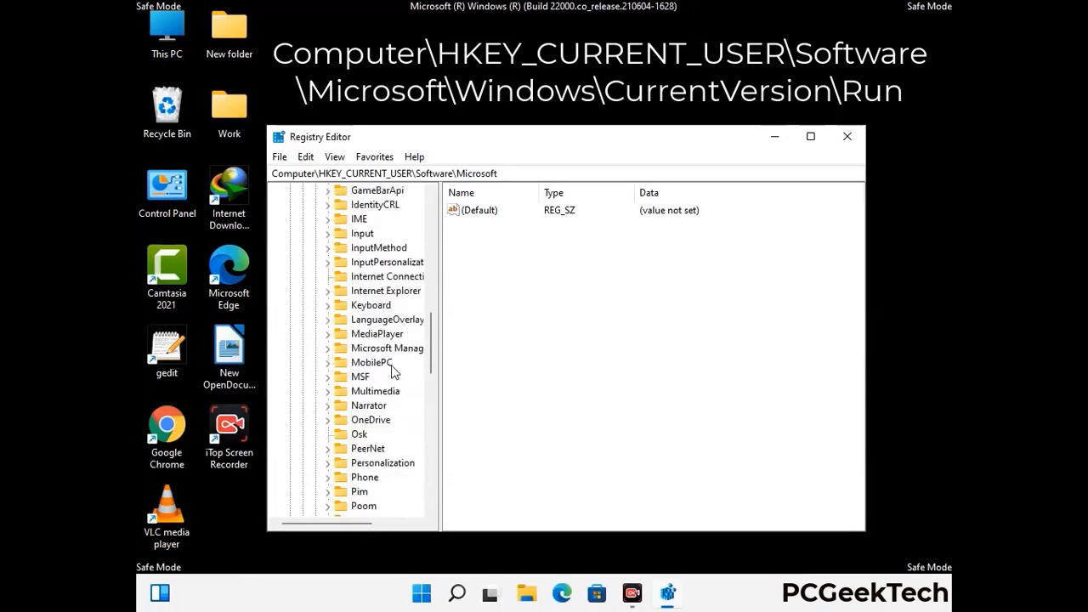
{"action": "scroll", "coordinate": [393, 372], "scroll_direction": "down", "scroll_amount": 7}
{"action": "scroll", "coordinate": [393, 372], "scroll_direction": "down", "scroll_amount": 3}
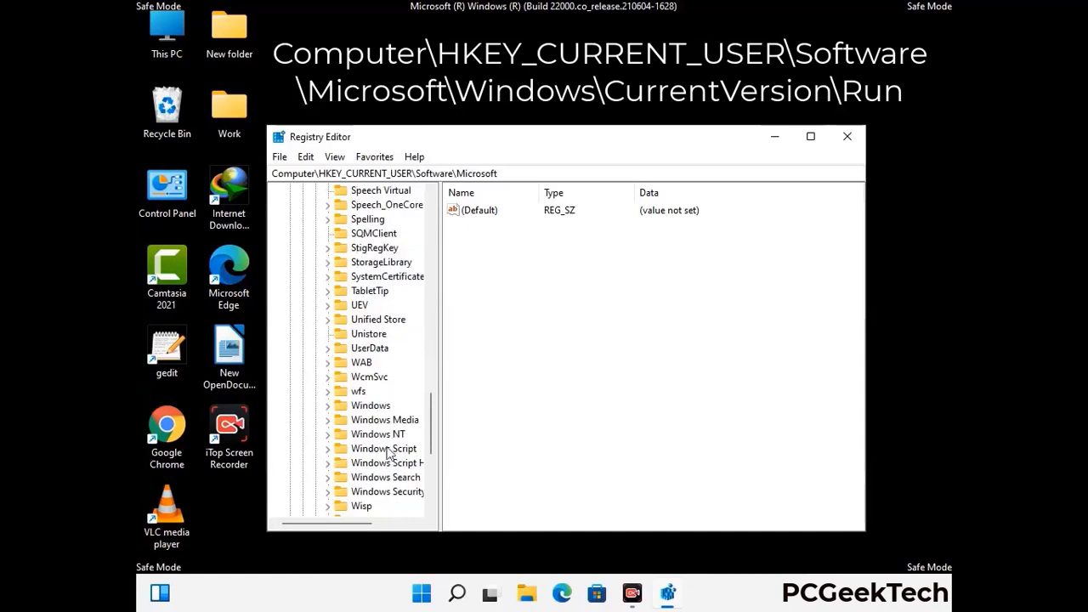
{"action": "double_click", "coordinate": [384, 407]}
{"action": "scroll", "coordinate": [395, 398], "scroll_direction": "down", "scroll_amount": 1}
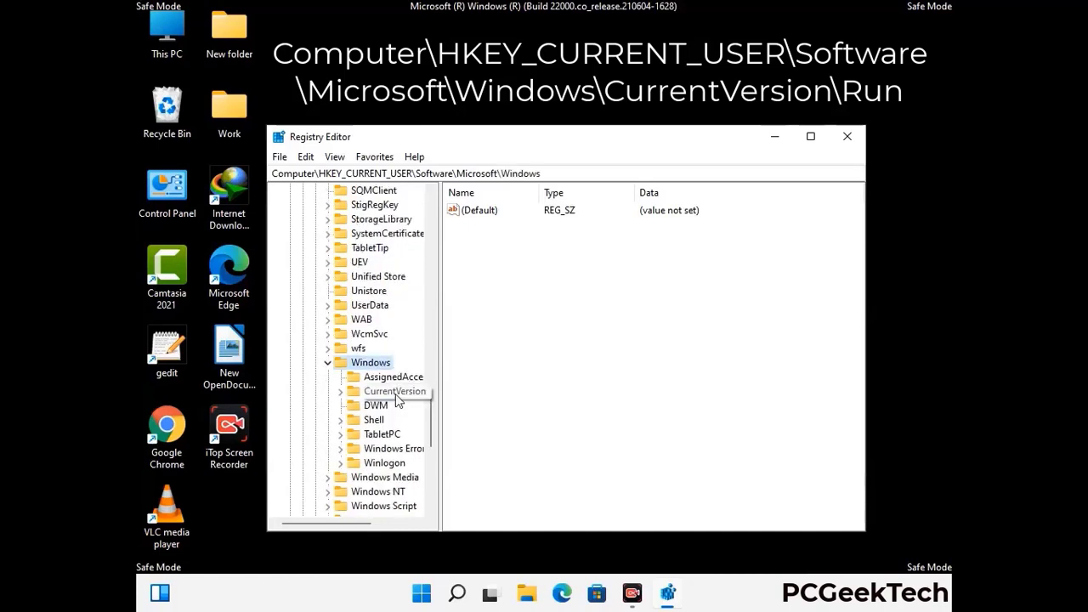
{"action": "double_click", "coordinate": [395, 393]}
{"action": "scroll", "coordinate": [393, 383], "scroll_direction": "down", "scroll_amount": 10}
{"action": "scroll", "coordinate": [390, 369], "scroll_direction": "down", "scroll_amount": 4}
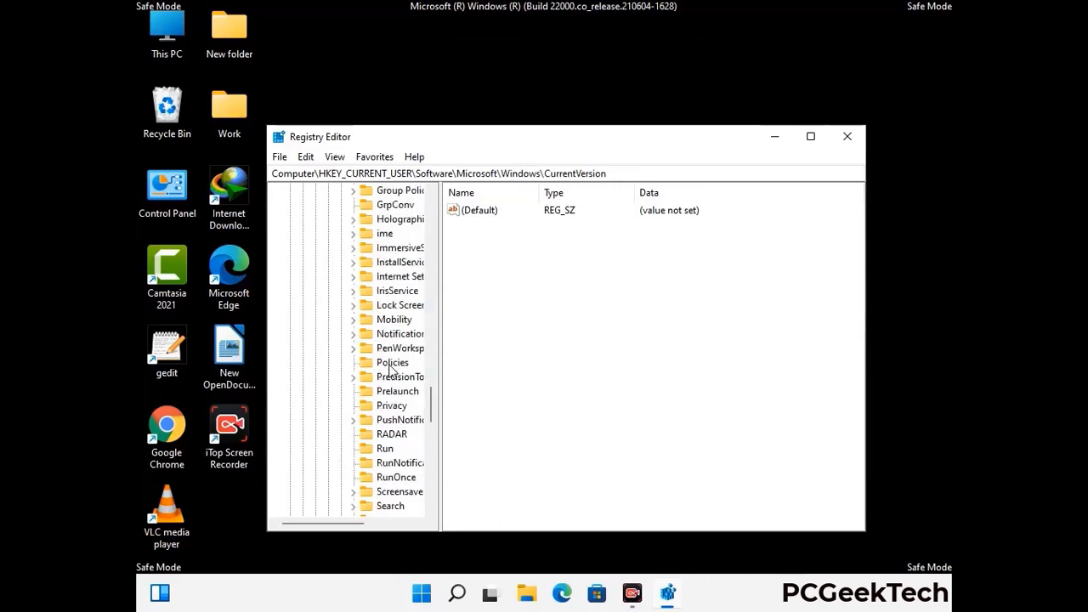
{"action": "scroll", "coordinate": [390, 369], "scroll_direction": "down", "scroll_amount": 1}
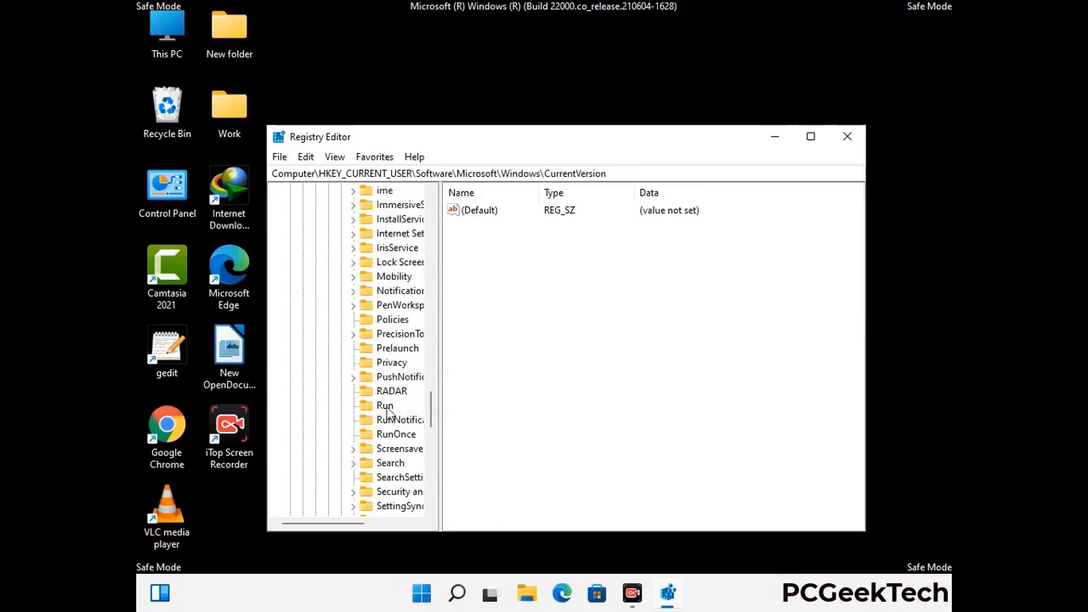
{"action": "left_click", "coordinate": [386, 405]}
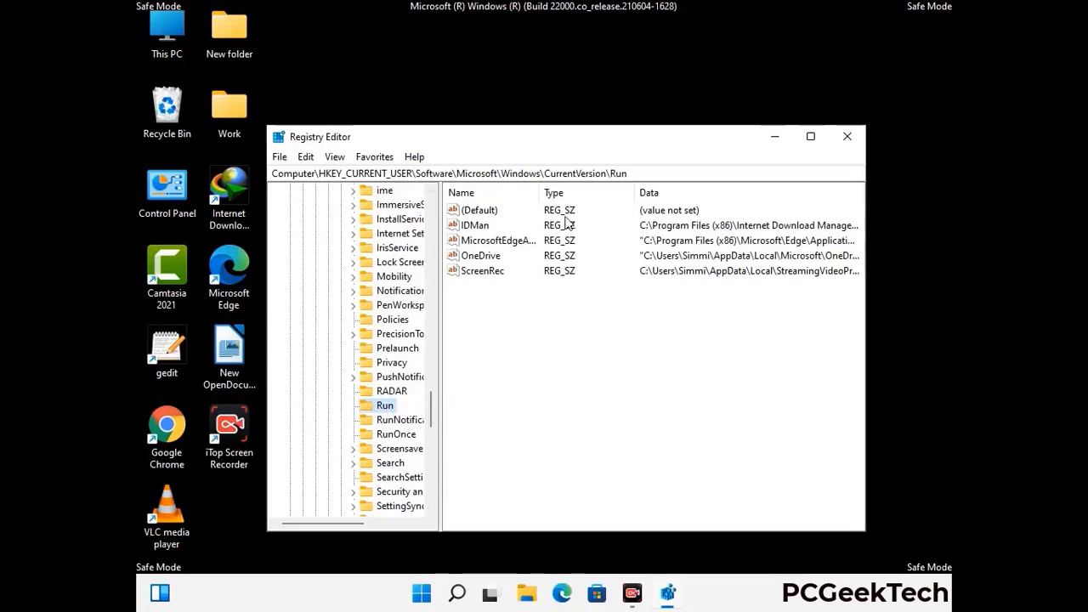
- Delete the ScreenRec value from the Run key and confirm the deletion
{"action": "left_click", "coordinate": [481, 272]}
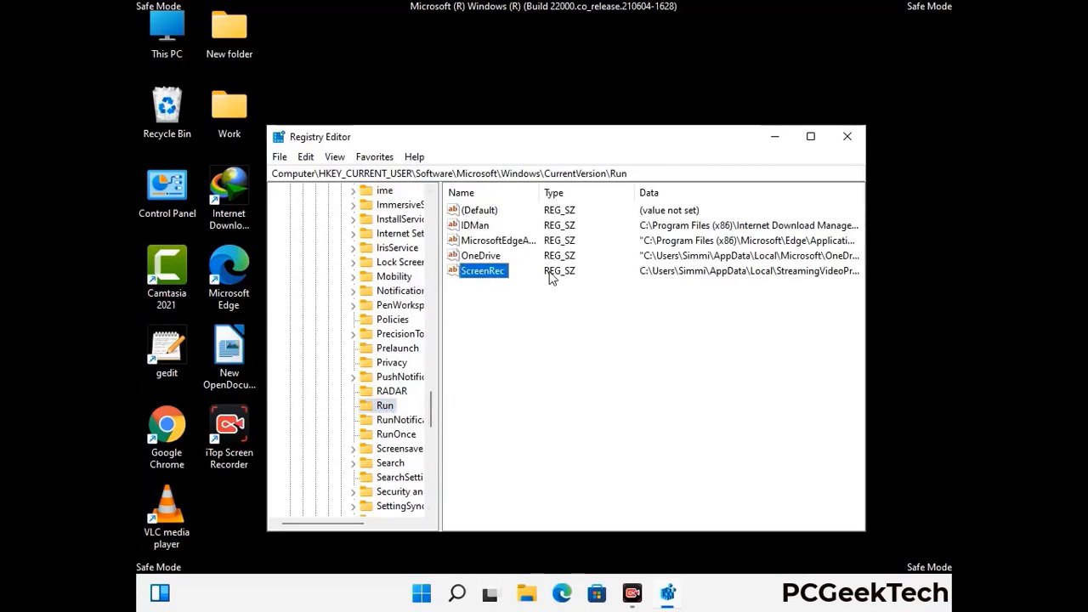
{"action": "left_click", "coordinate": [509, 272]}
{"action": "left_click", "coordinate": [493, 272]}
{"action": "right_click", "coordinate": [494, 277]}
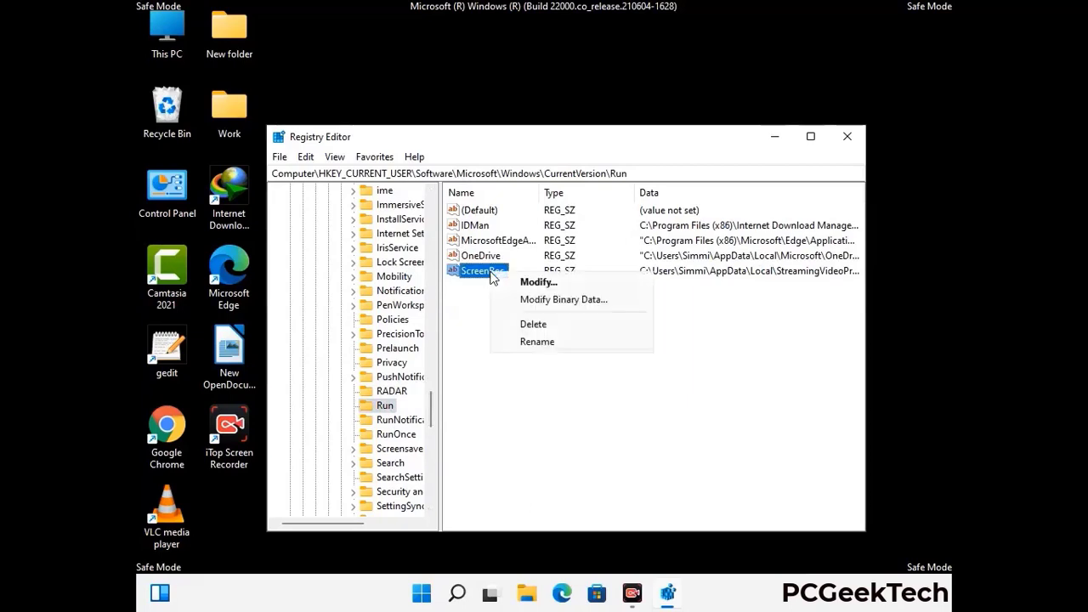
{"action": "left_click", "coordinate": [523, 324]}
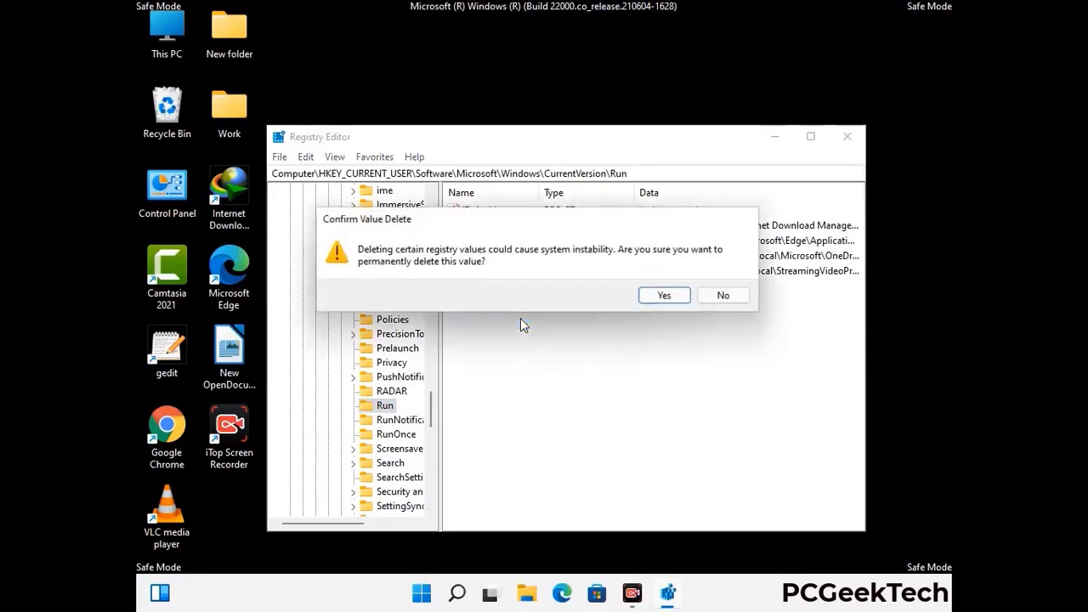
{"action": "left_click", "coordinate": [664, 295]}
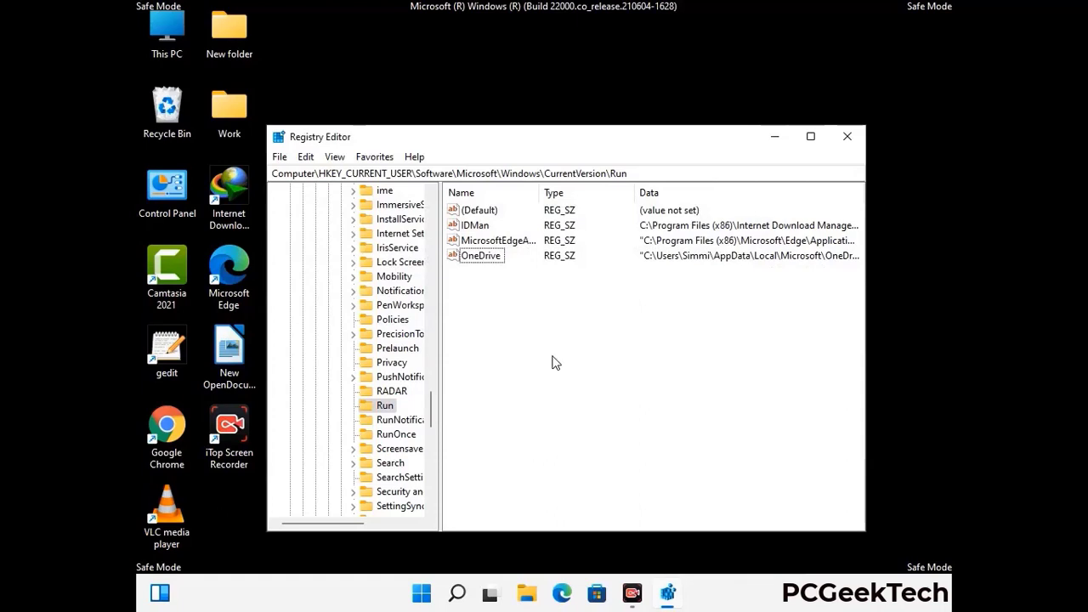
- Search the registry for 'Virus Nam', cancel the search, and close Registry Editor
{"action": "key", "text": "ctrl+f"}
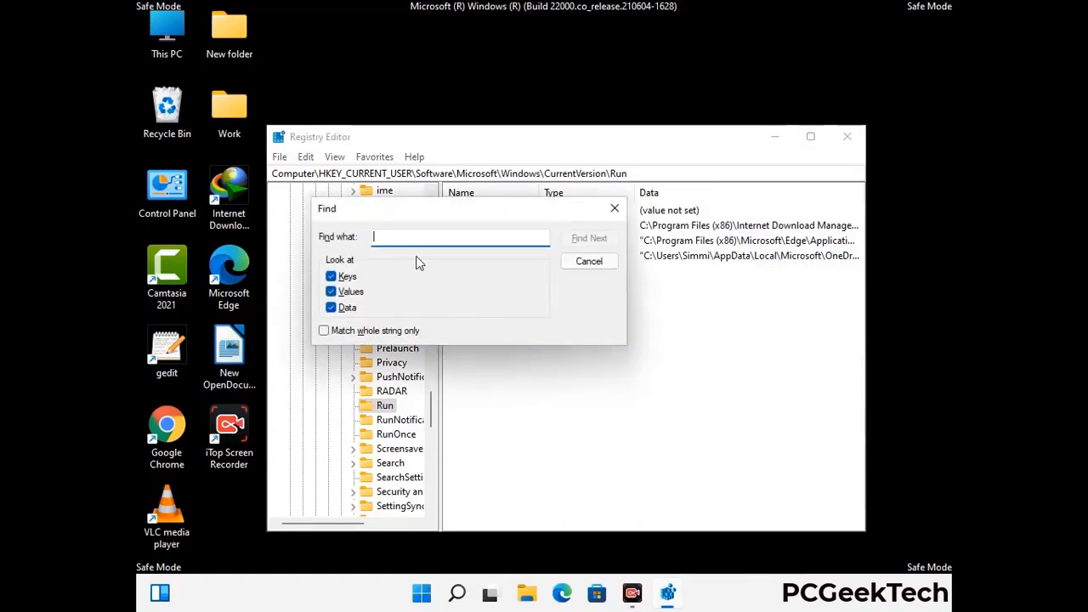
{"action": "type", "text": "Virus Name"}
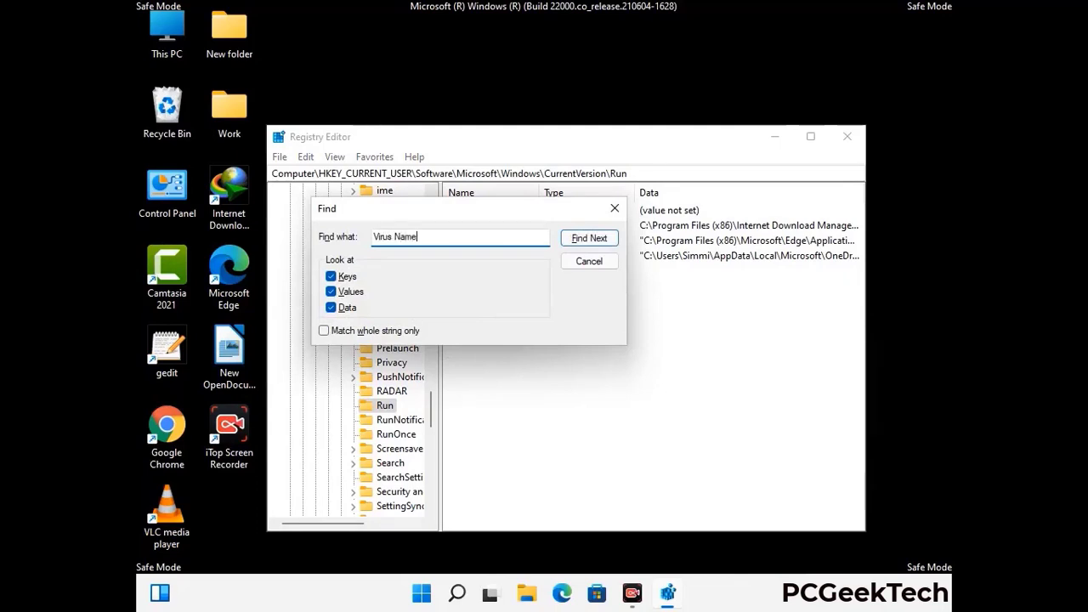
{"action": "left_click", "coordinate": [577, 241]}
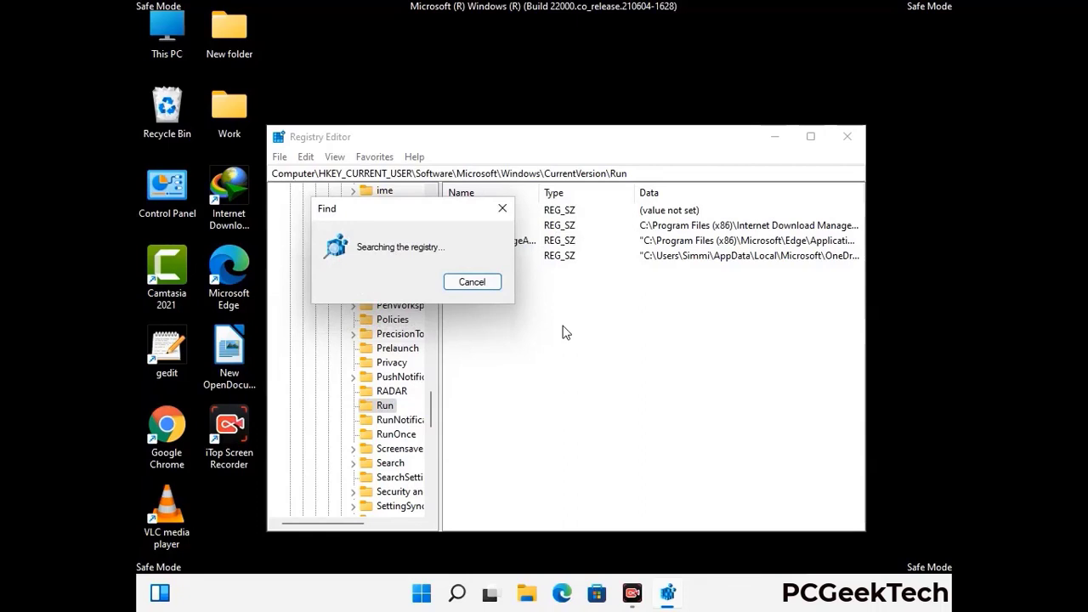
{"action": "left_click", "coordinate": [504, 210]}
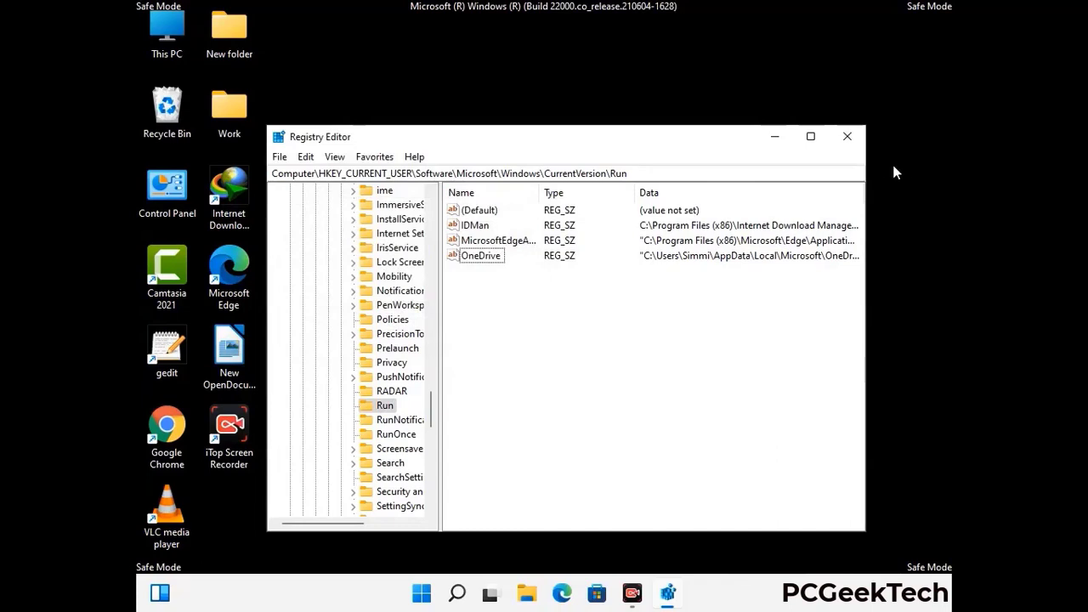
{"action": "left_click", "coordinate": [848, 138]}
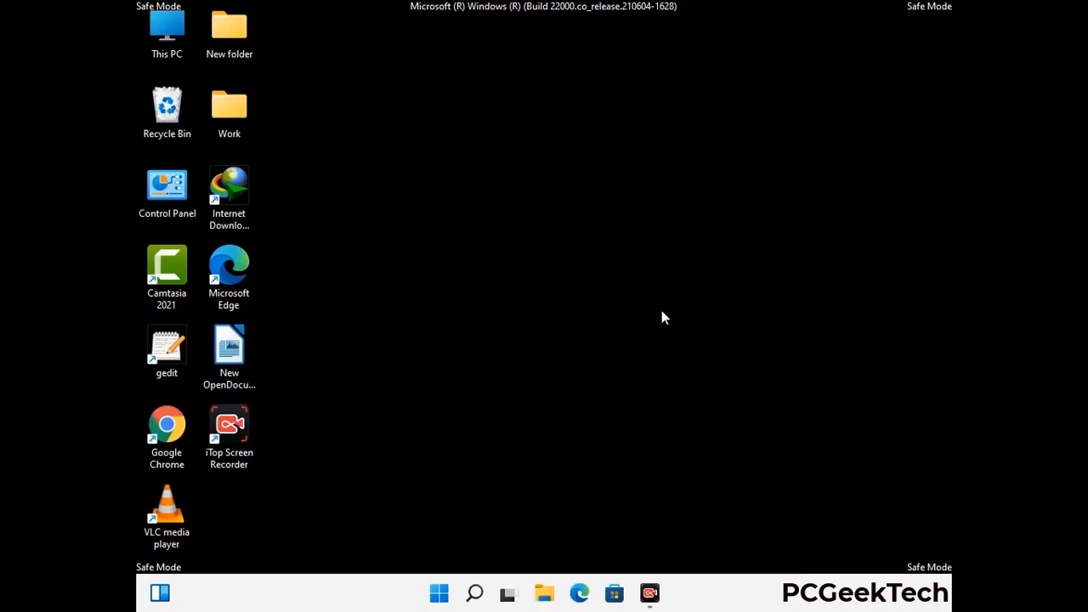
- Run msconfig and clear Safe boot on the Boot tab of System Configuration
{"action": "key", "text": "super+r"}
{"action": "left_click_drag", "start_coordinate": [316, 396], "coordinate": [558, 170]}
{"action": "type", "text": "ms"}
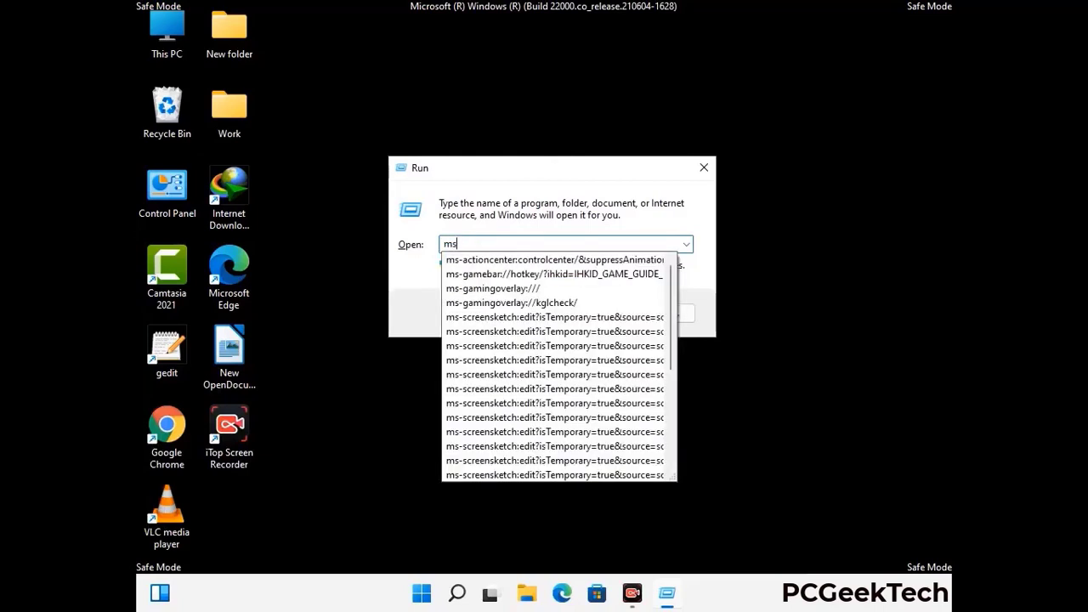
{"action": "type", "text": "config"}
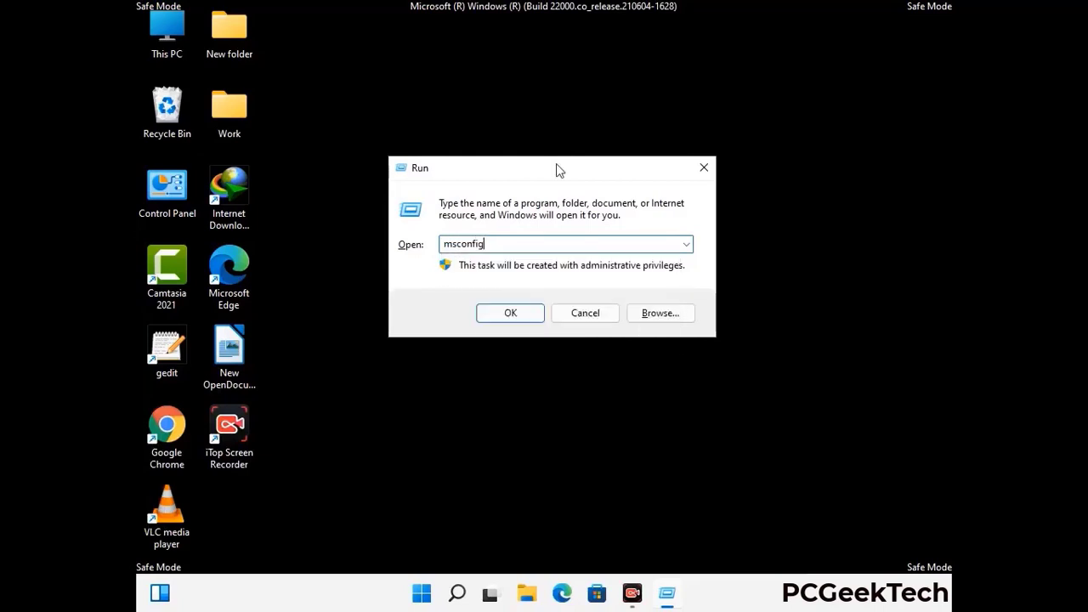
{"action": "left_click", "coordinate": [504, 313]}
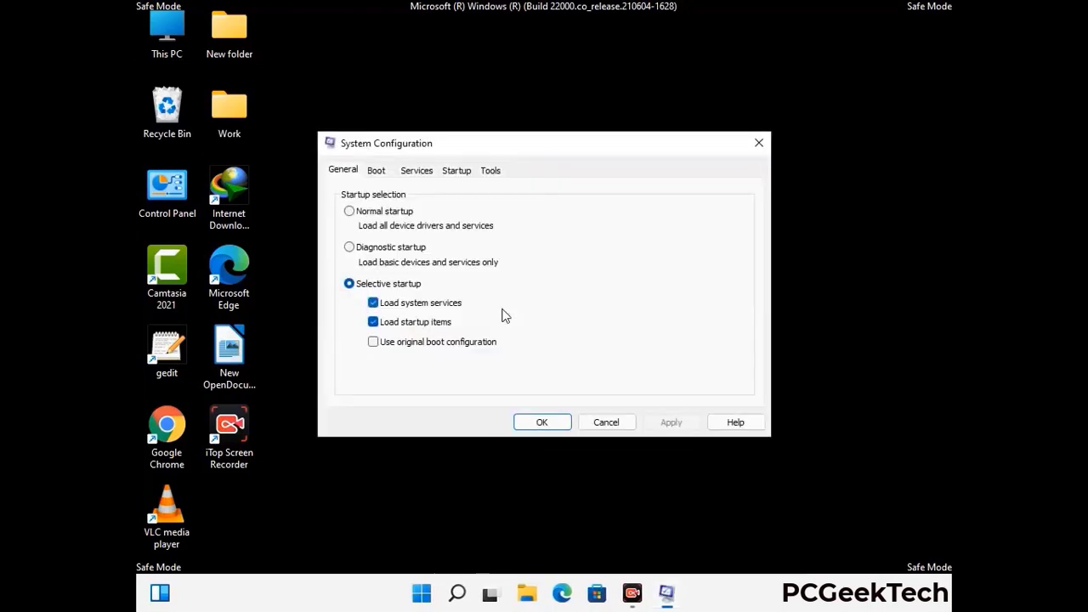
{"action": "left_click", "coordinate": [376, 170]}
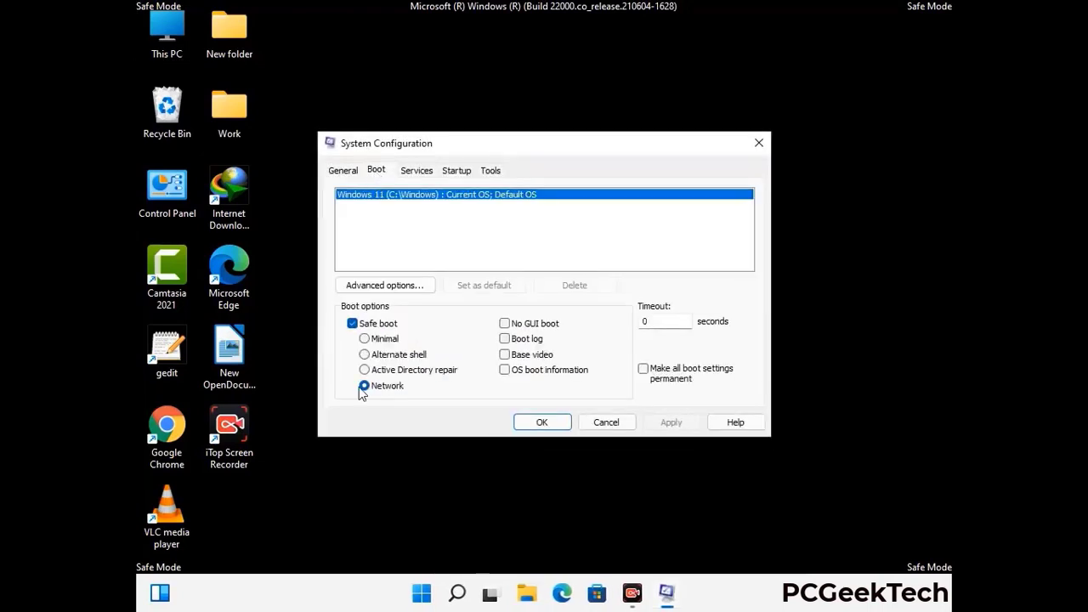
{"action": "left_click", "coordinate": [352, 324]}
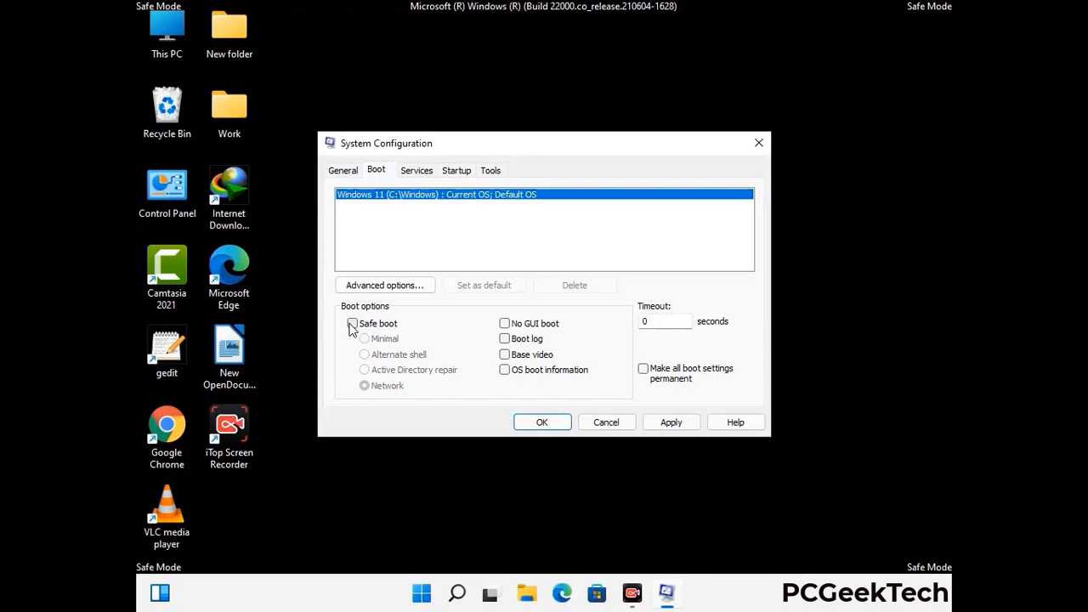